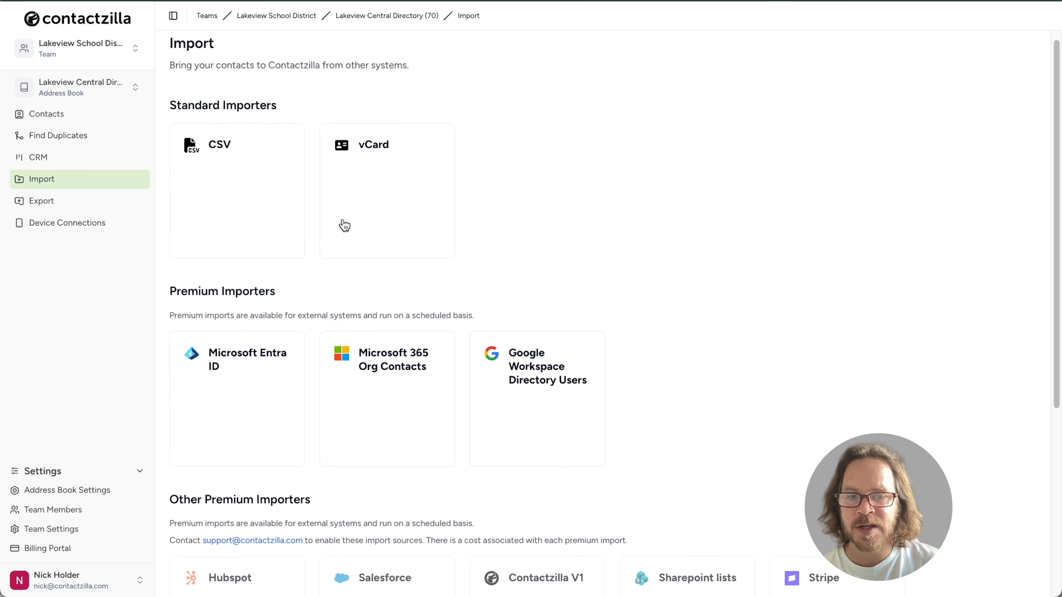
# - Browse the address book's contacts and check the address book list
pyautogui.click(64, 115)
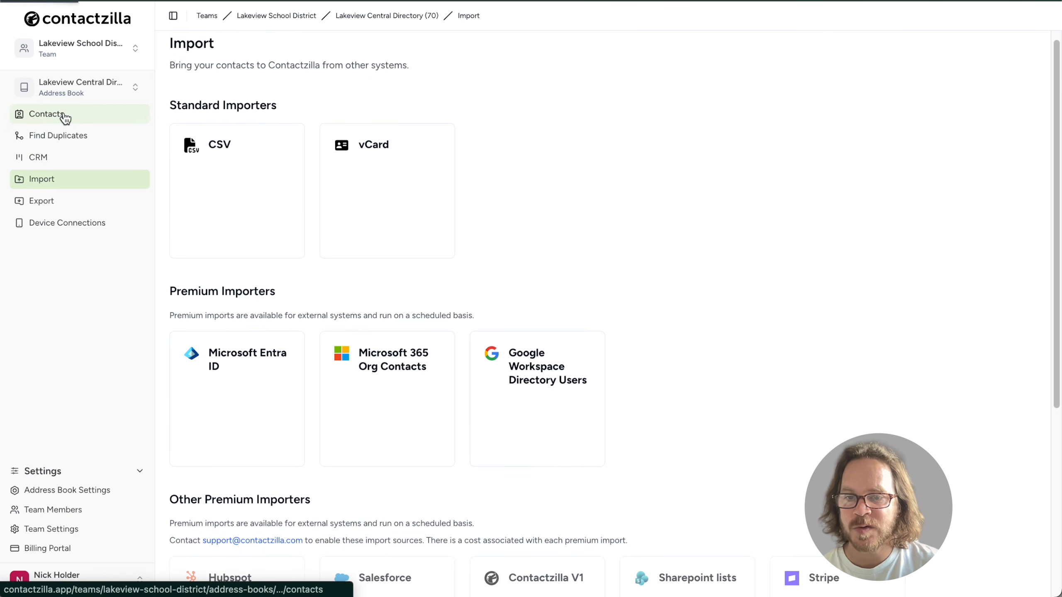
pyautogui.scroll(-3, 384, 405)
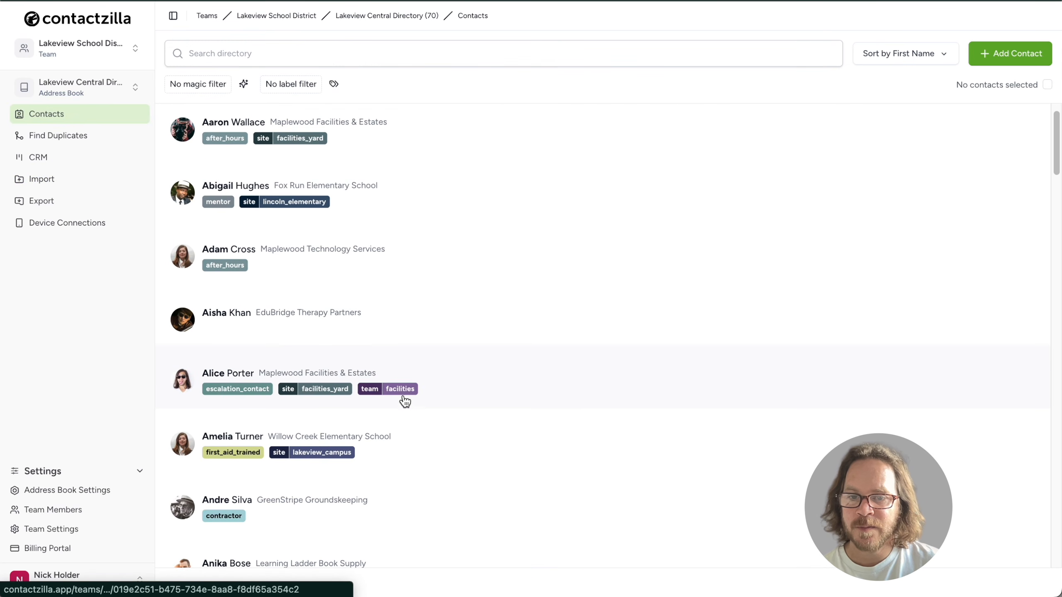
pyautogui.scroll(1, 386, 332)
pyautogui.click(119, 90)
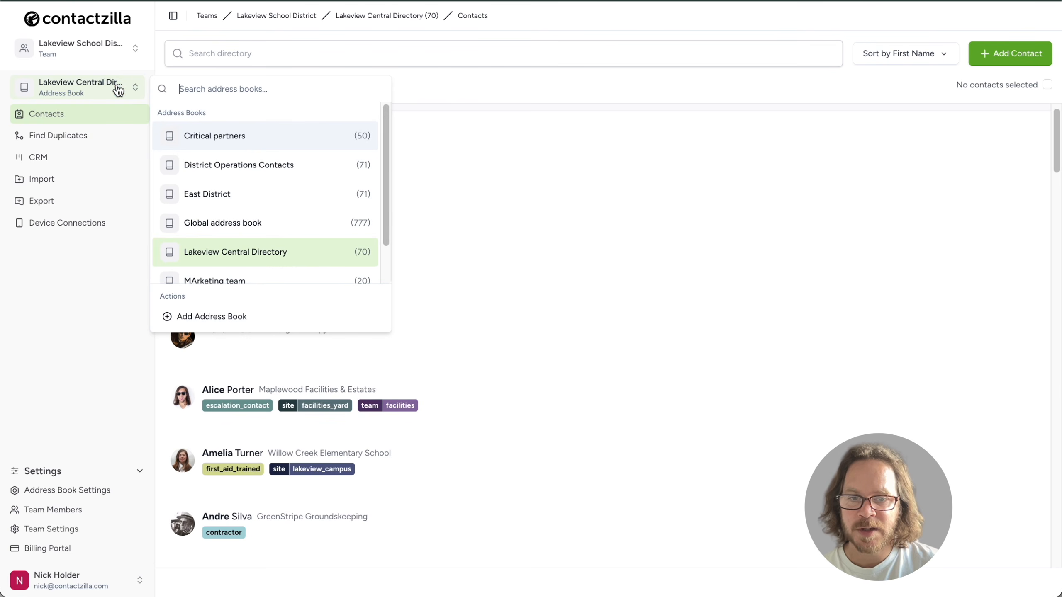
pyautogui.click(118, 90)
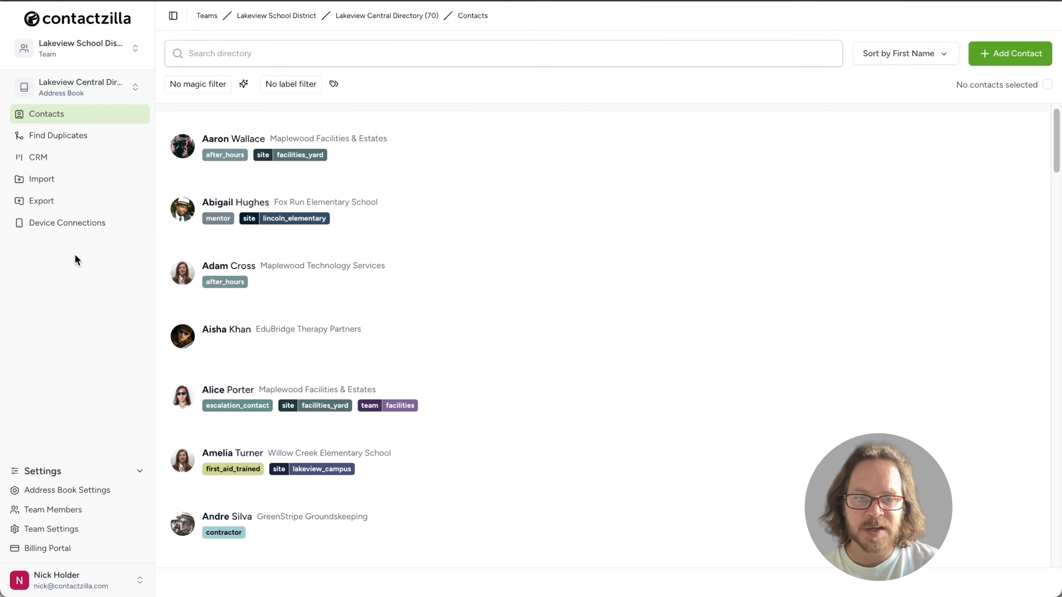
# - Start a new Android device connection for Lakeview Central Directory, leaving the team member unassigned
pyautogui.click(84, 229)
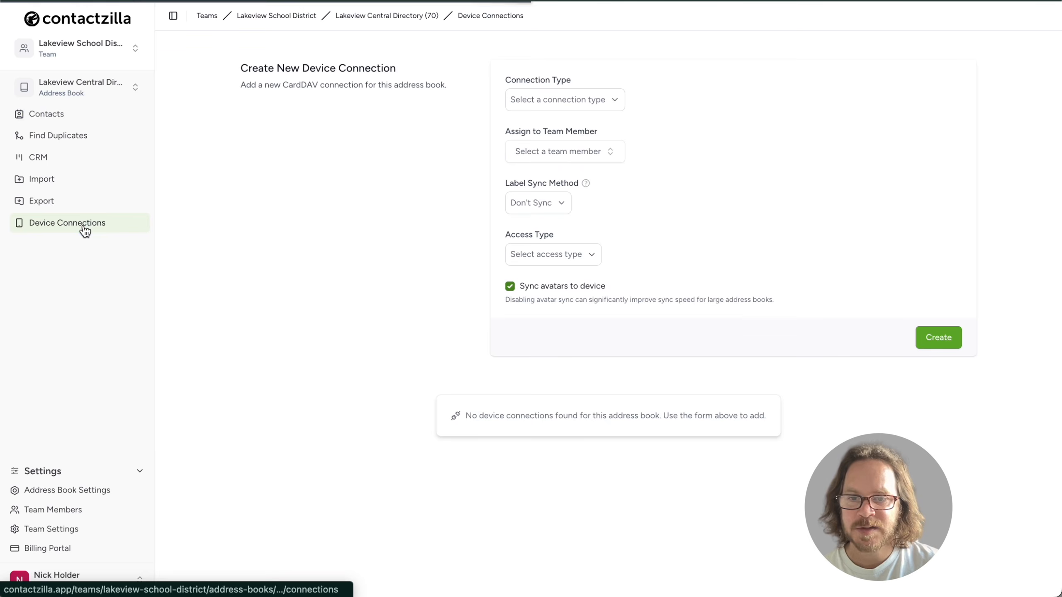
pyautogui.click(618, 103)
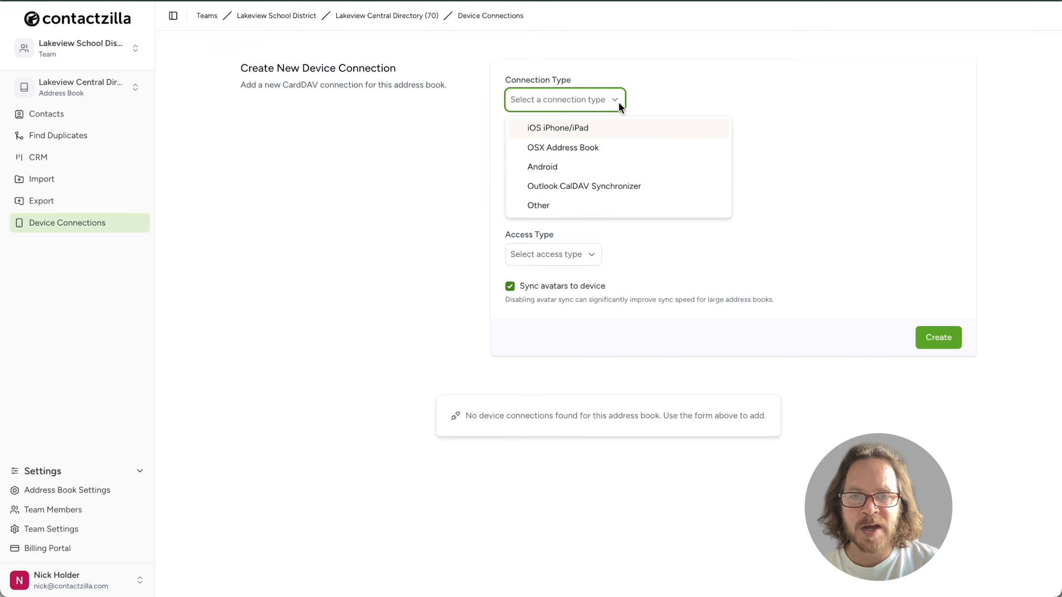
pyautogui.click(573, 167)
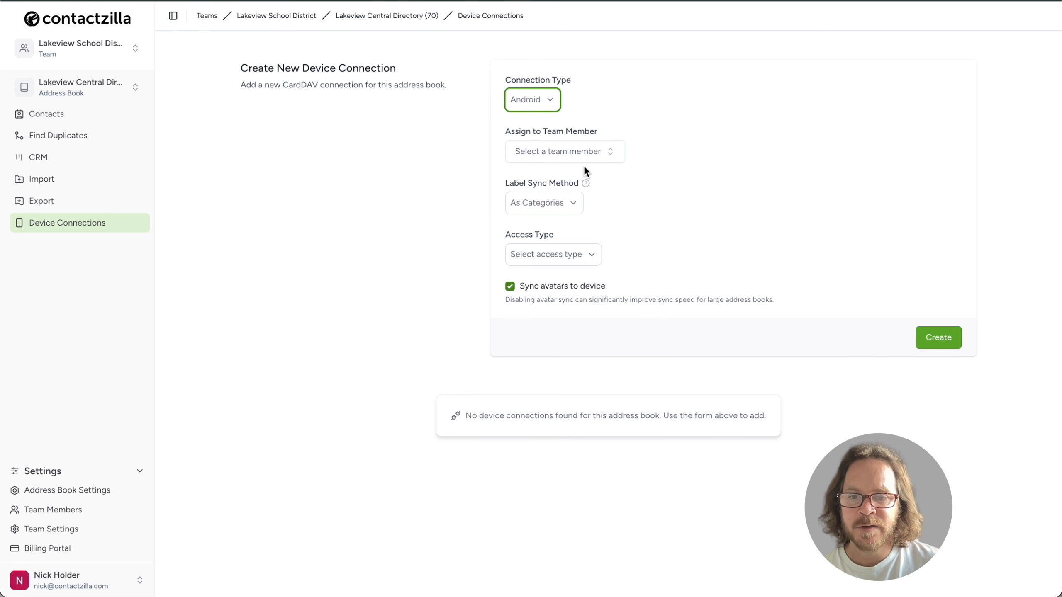
pyautogui.click(619, 151)
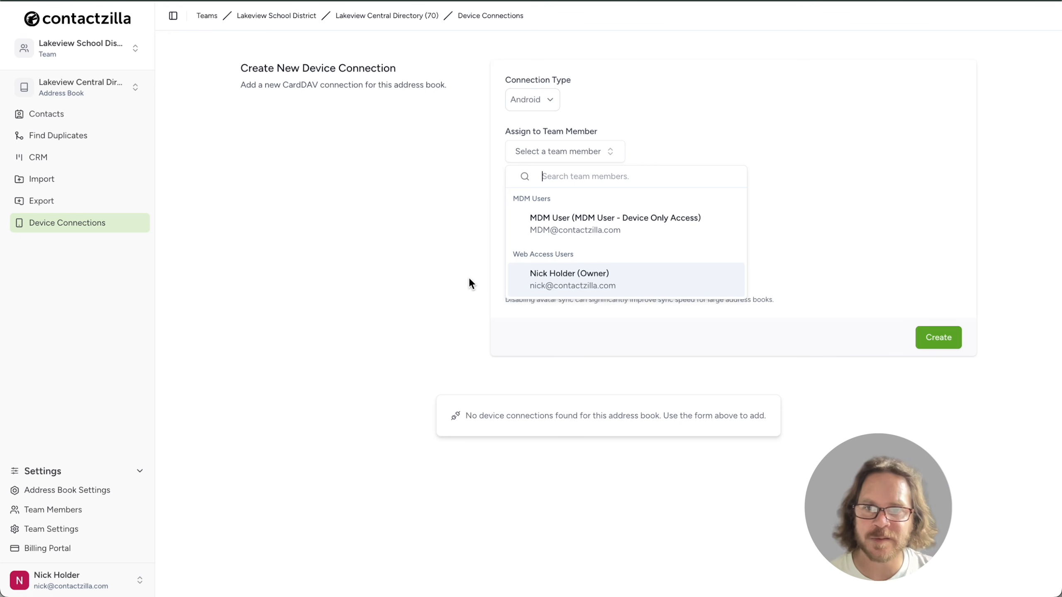
pyautogui.click(373, 284)
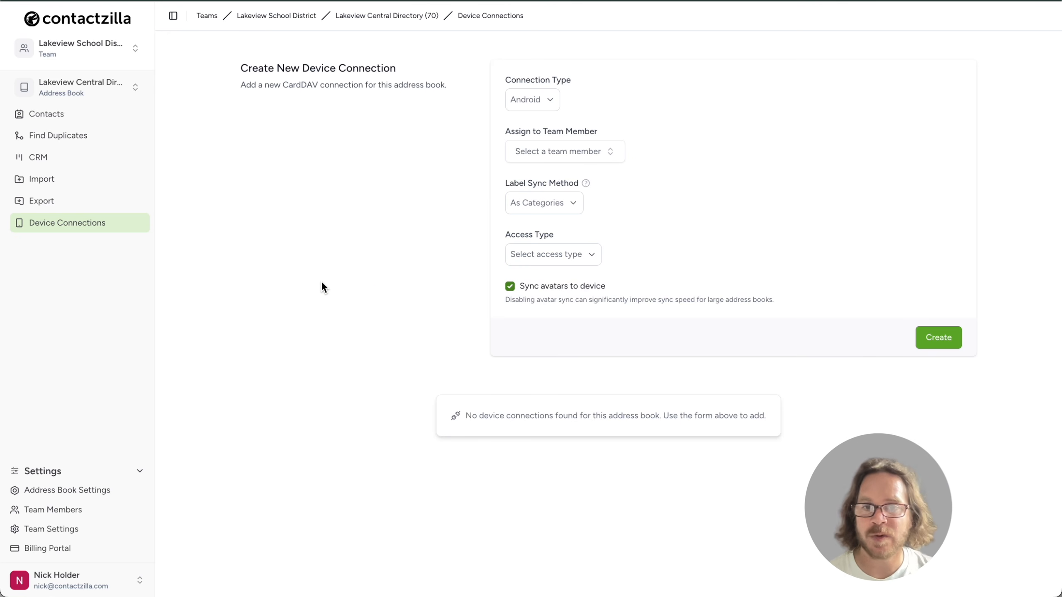
pyautogui.click(76, 511)
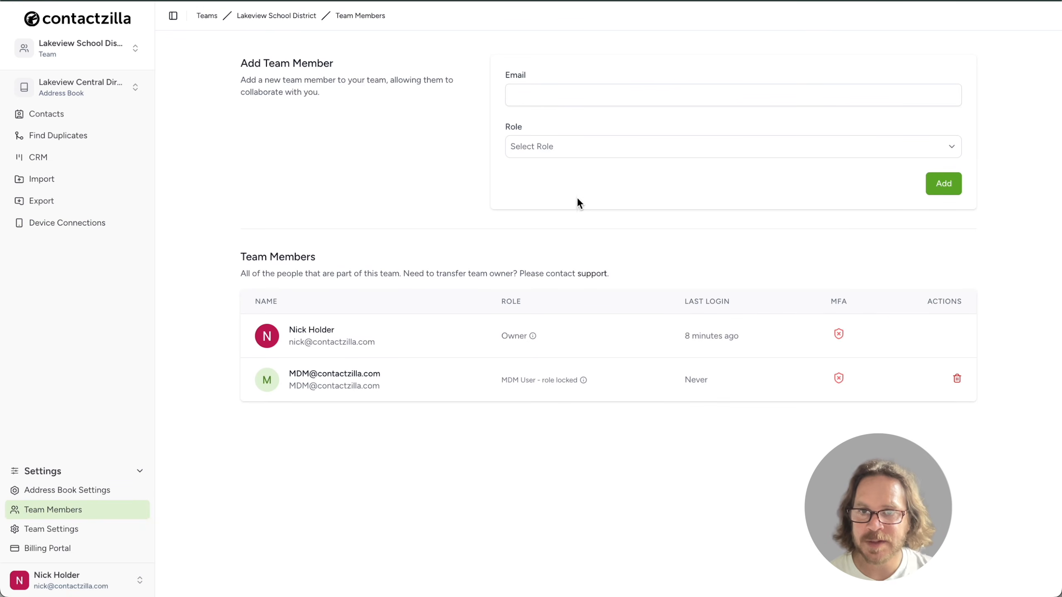
# - Add a new member's e-mail to the team with the MDM User – Device Only Access role
pyautogui.click(545, 95)
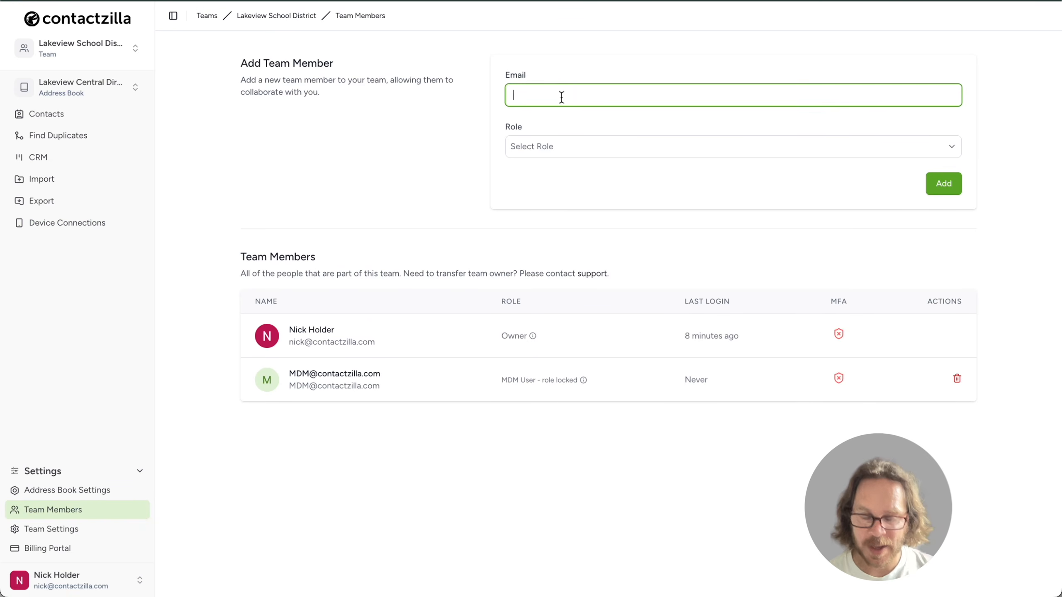
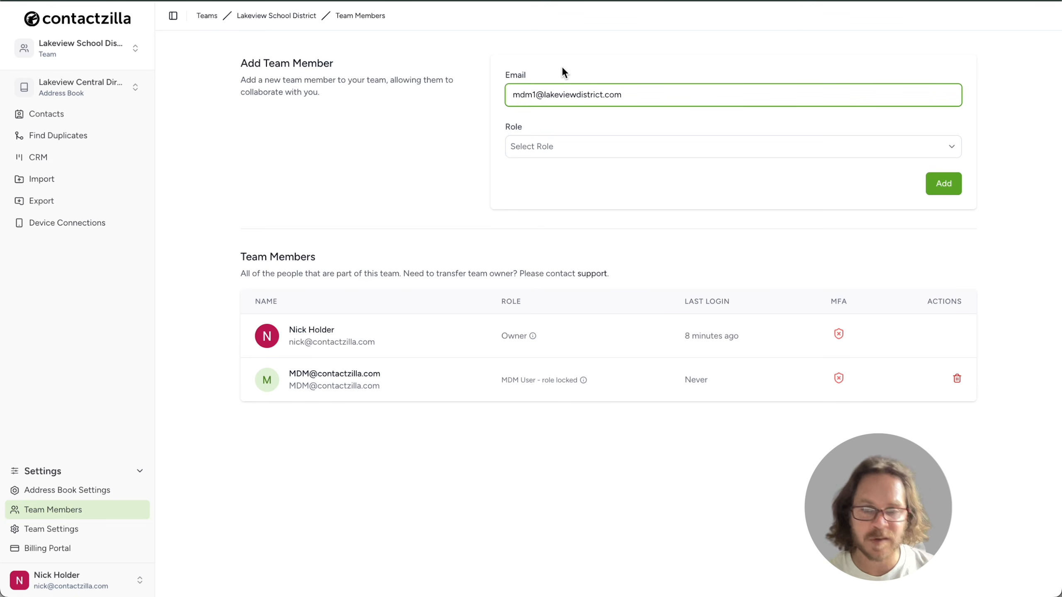
pyautogui.click(636, 144)
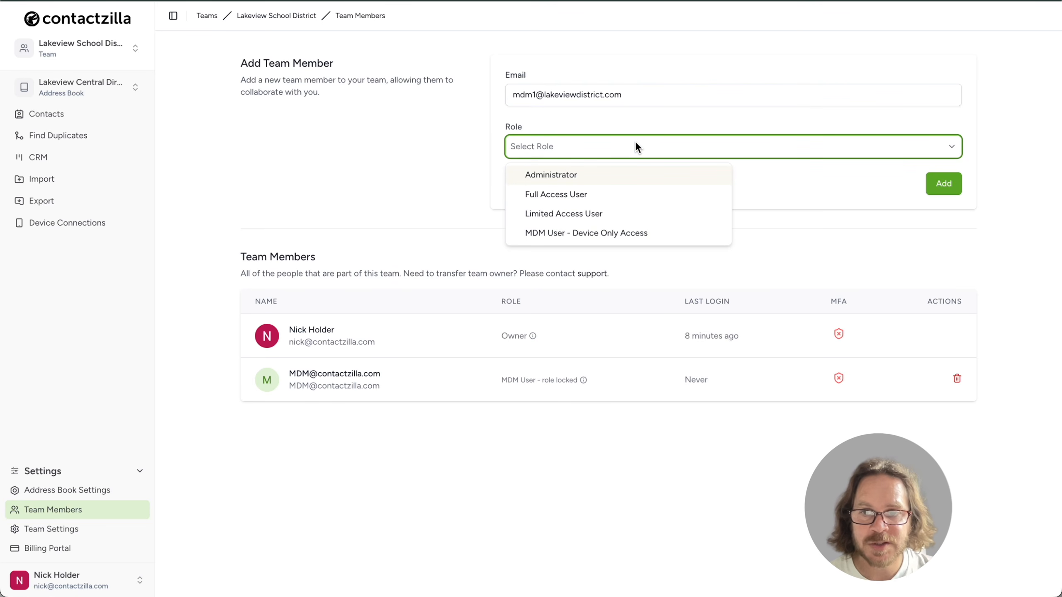
pyautogui.click(595, 238)
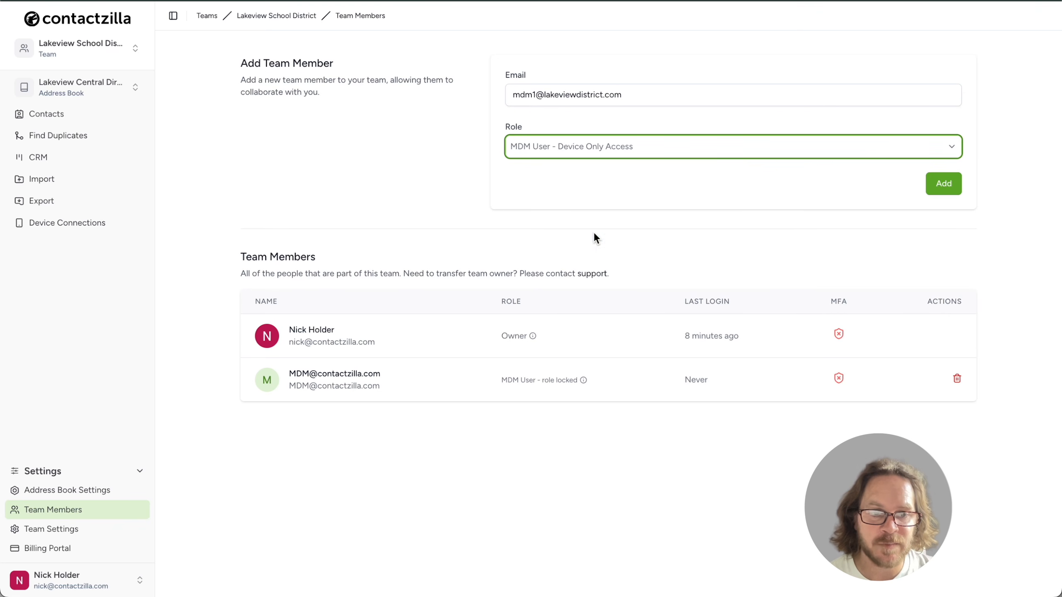
pyautogui.click(944, 184)
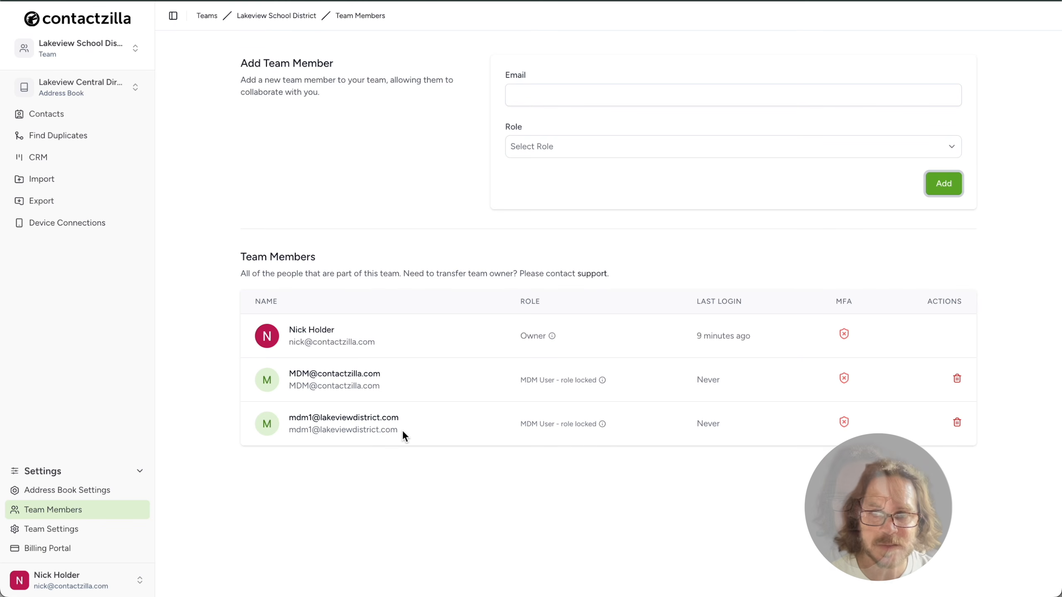
# - Set up a new Android device connection assigned to the newly added MDM user
pyautogui.click(65, 228)
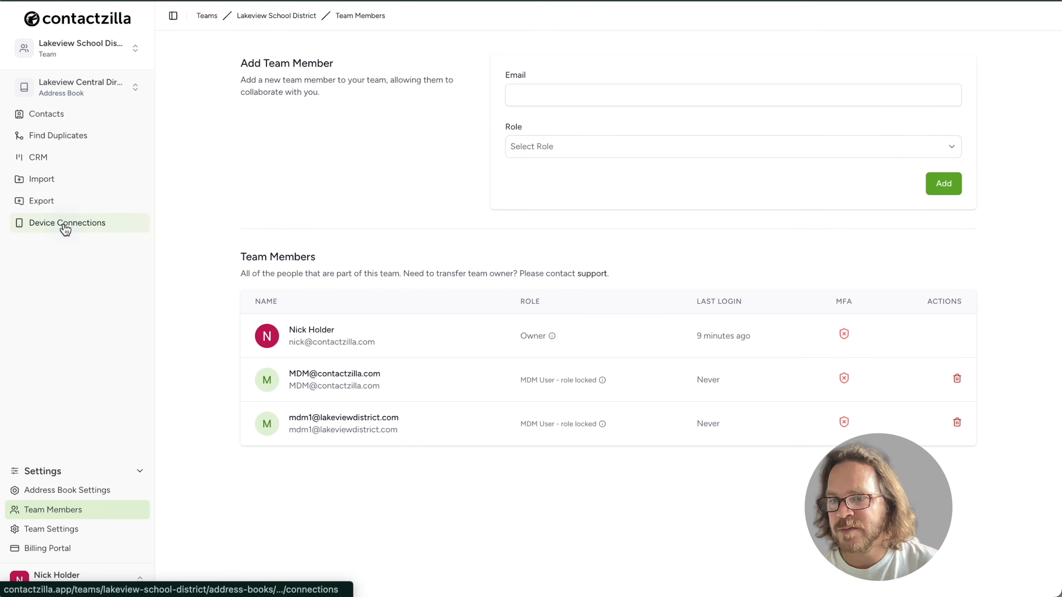
pyautogui.click(588, 101)
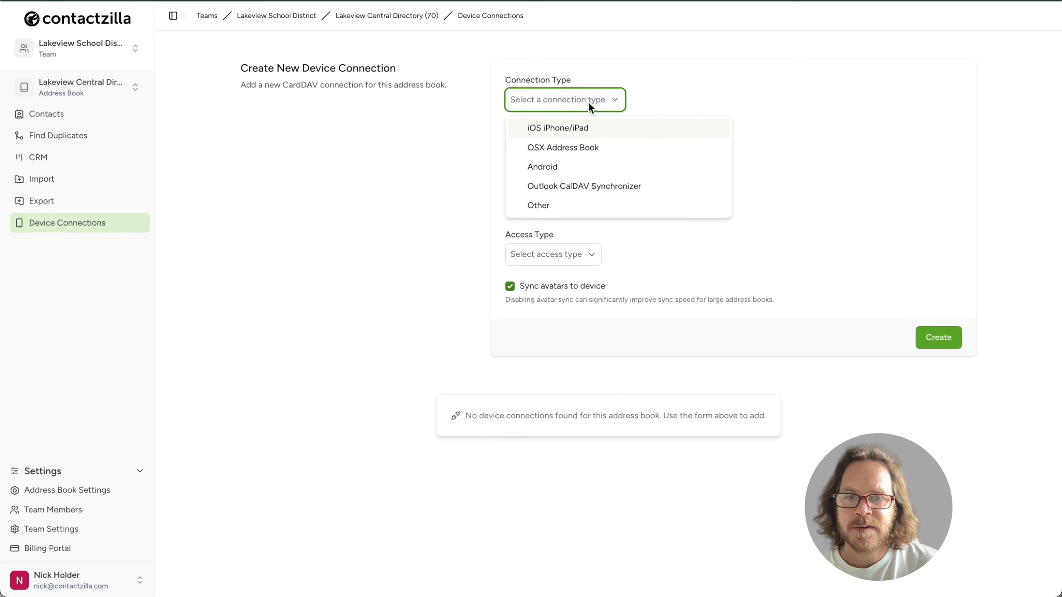
pyautogui.click(581, 175)
pyautogui.click(609, 151)
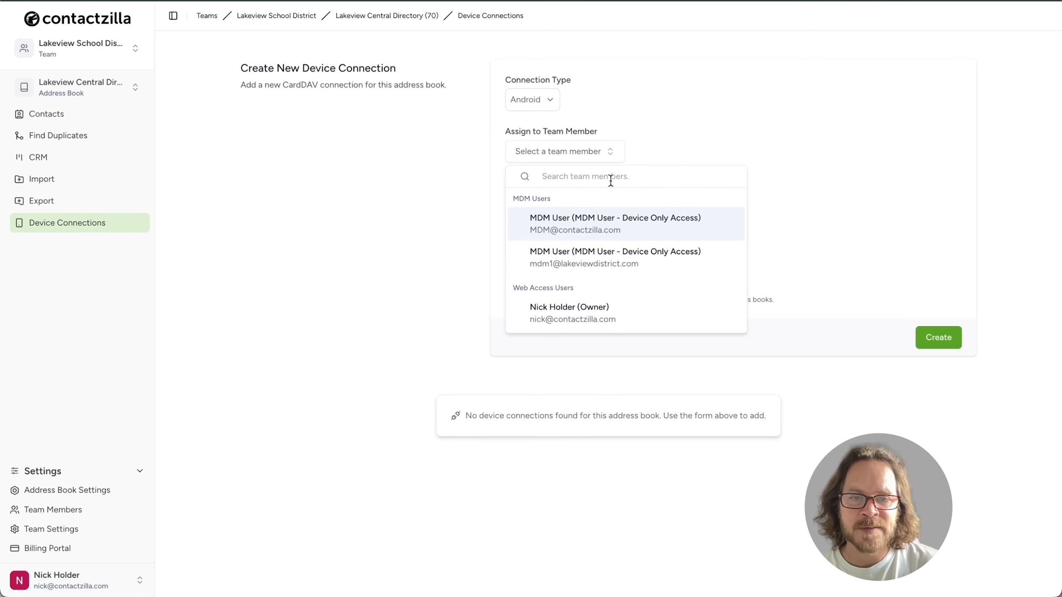
pyautogui.click(610, 258)
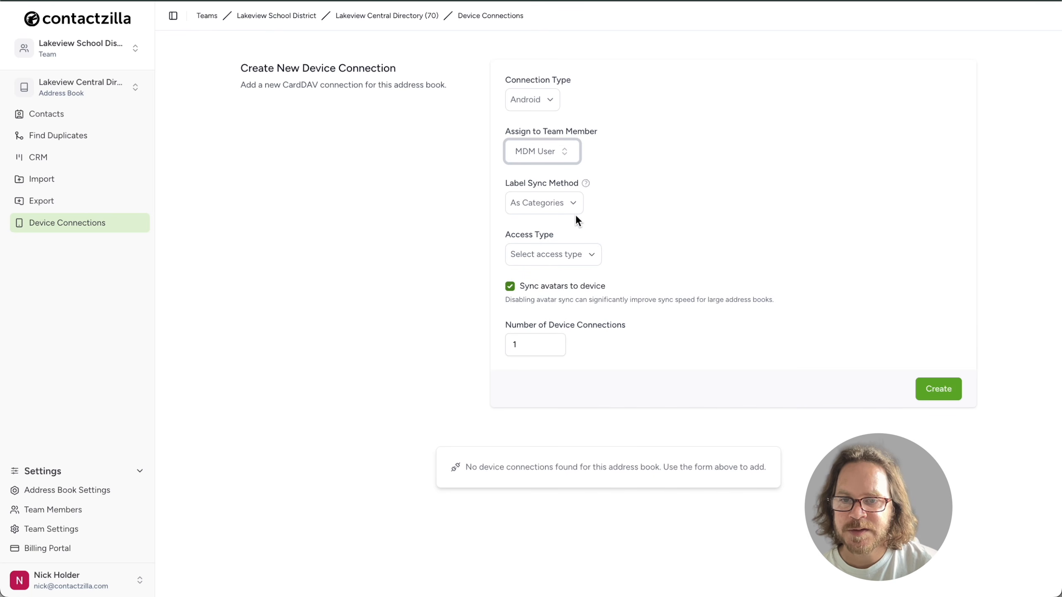
# - Try the Full Read Only and Full Read/Write access types for the connection
pyautogui.click(595, 256)
pyautogui.click(601, 300)
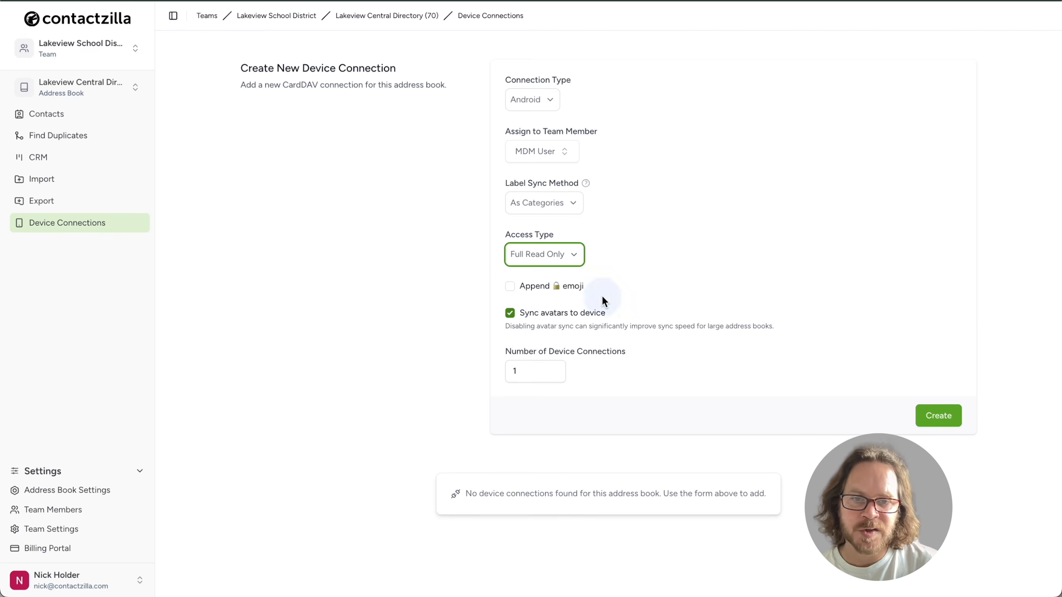
pyautogui.click(616, 250)
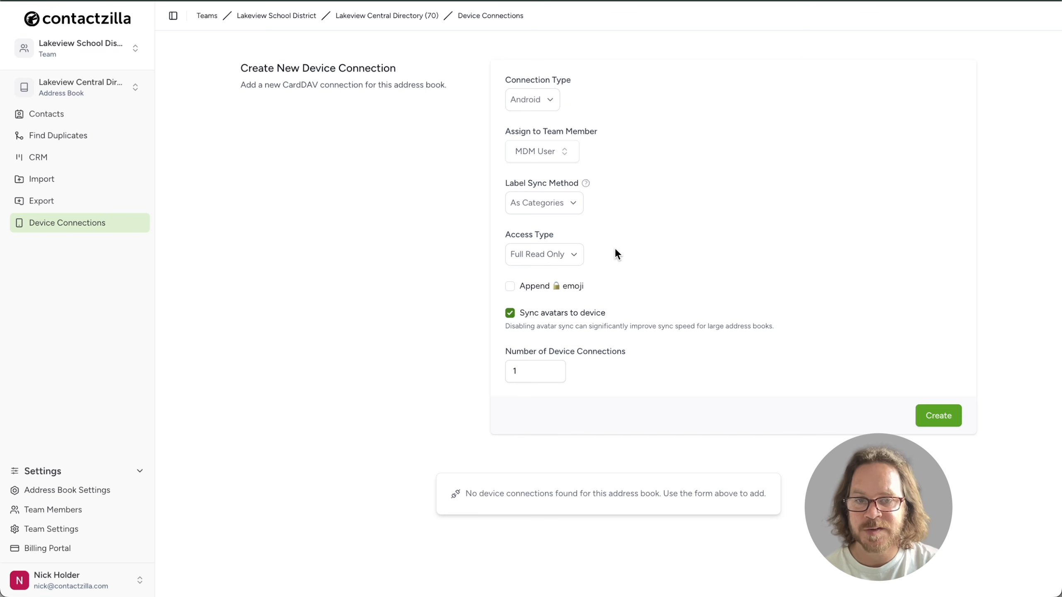
pyautogui.click(576, 256)
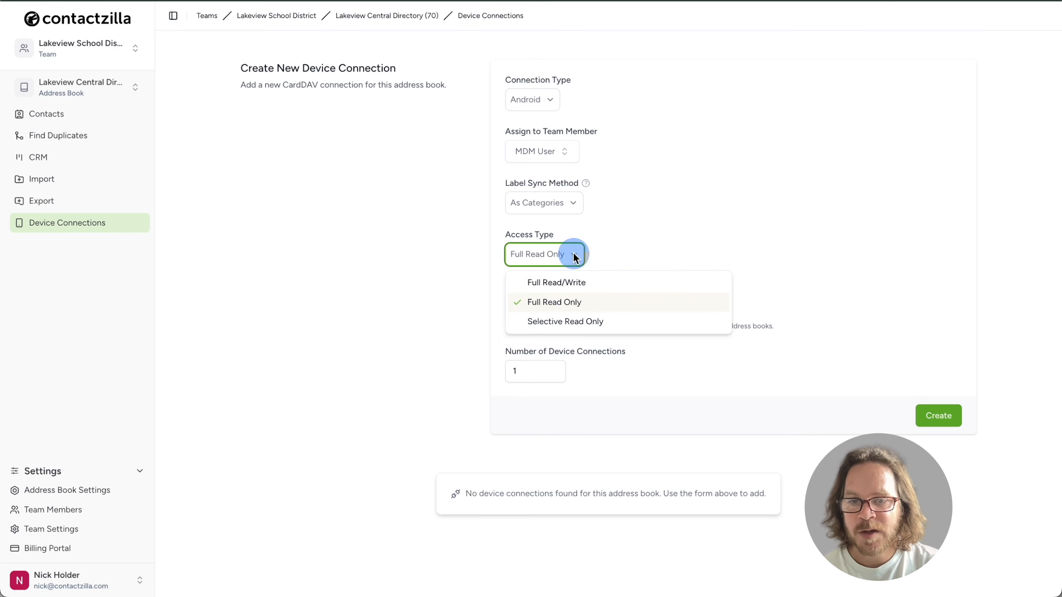
pyautogui.click(583, 284)
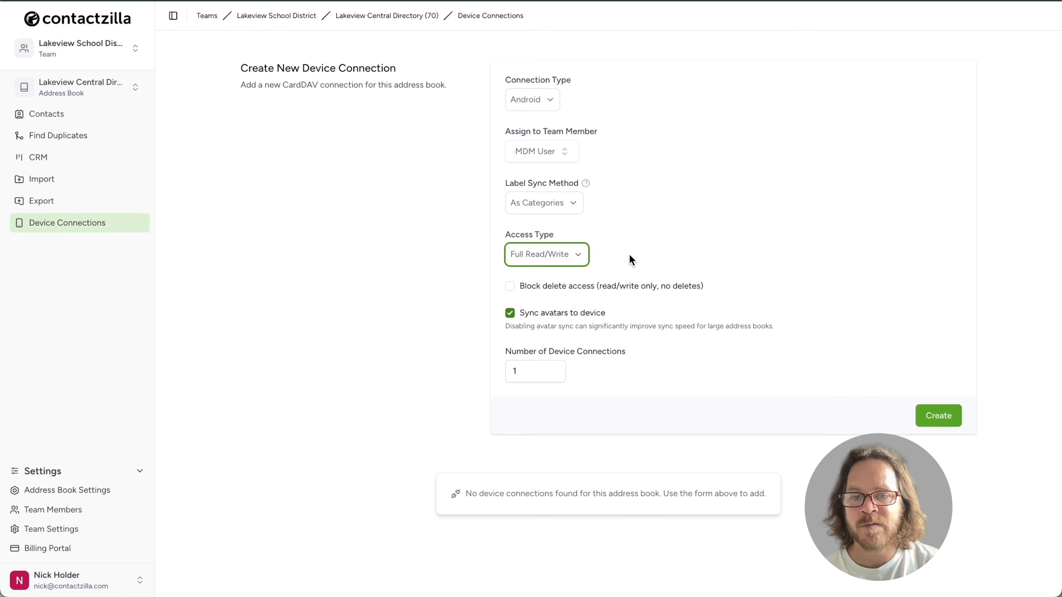
pyautogui.click(579, 255)
# - Try Selective Read Only with district_approved, first_aid_trained and escalation_contact labels, then choose Full Read Only
pyautogui.click(647, 322)
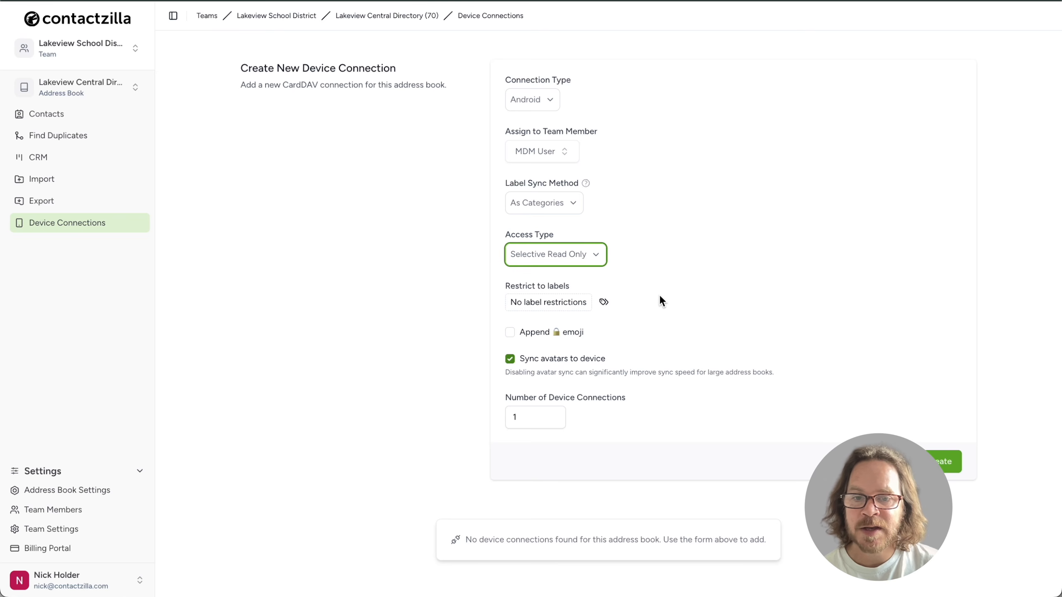
pyautogui.click(604, 301)
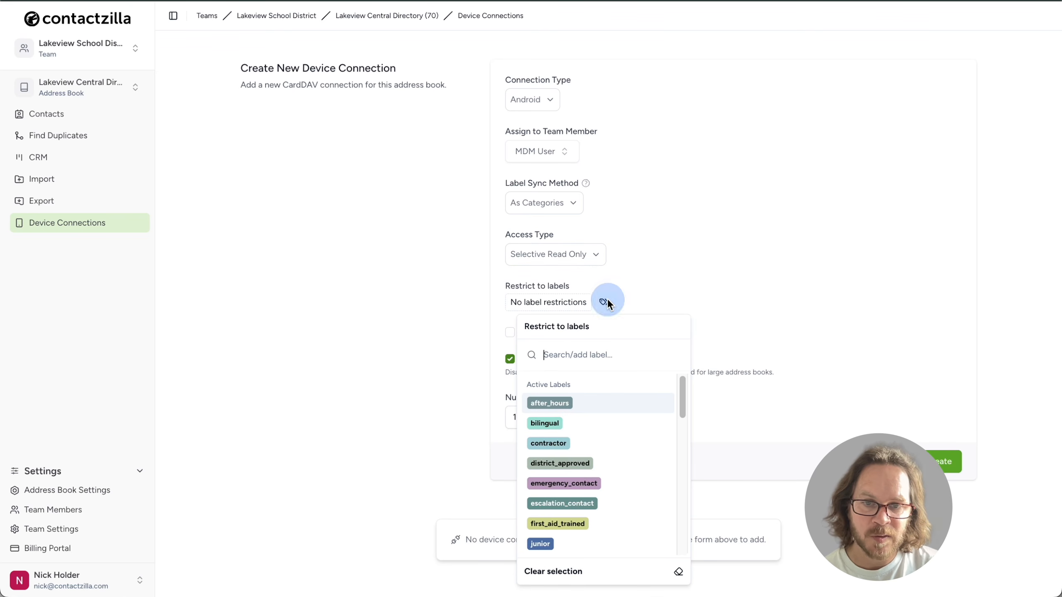
pyautogui.click(623, 464)
pyautogui.click(582, 302)
pyautogui.scroll(-2, 602, 441)
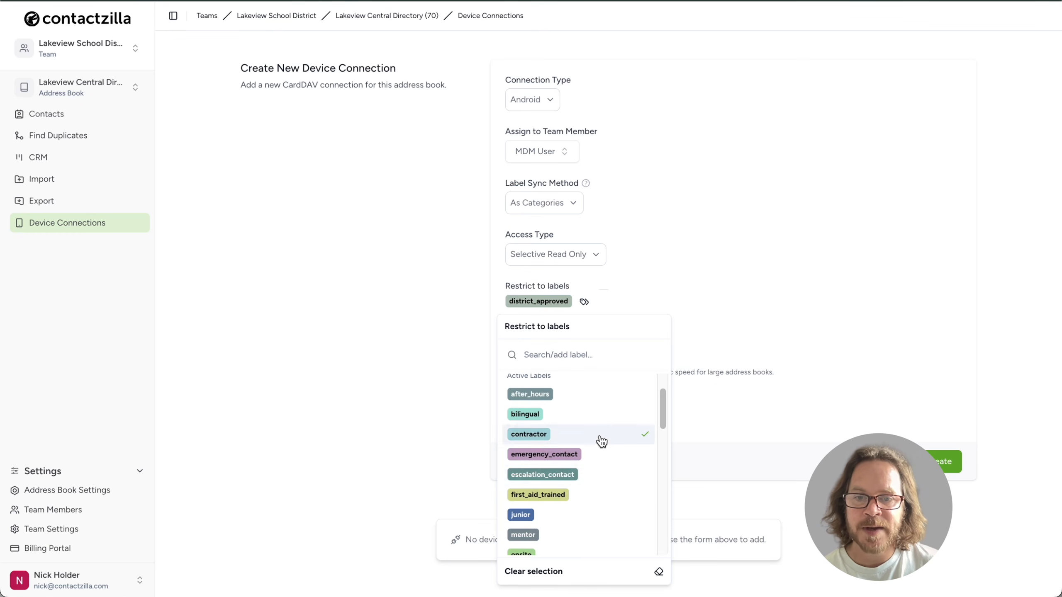
pyautogui.click(600, 493)
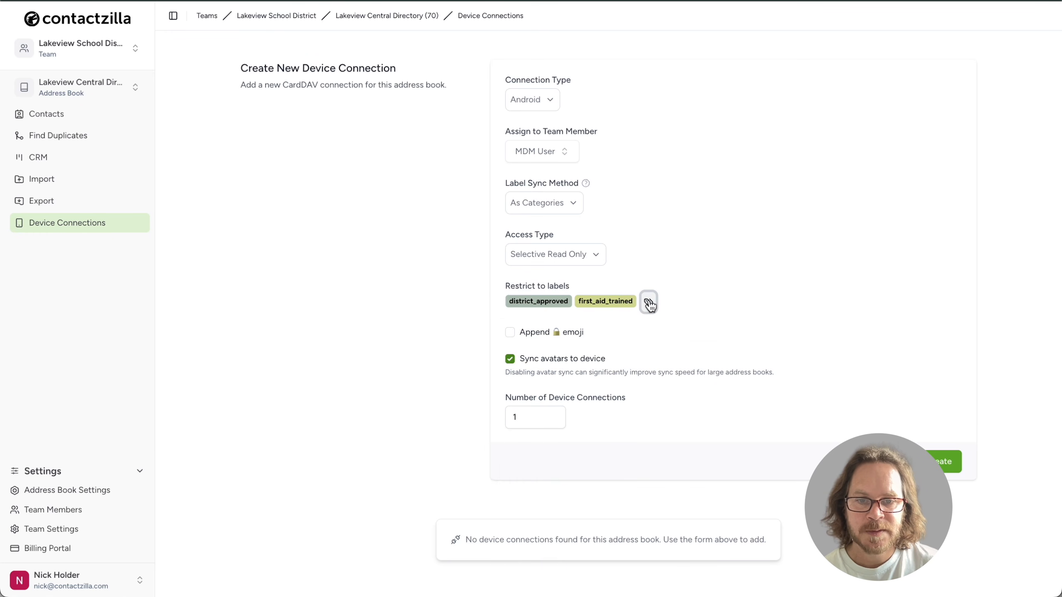
pyautogui.click(647, 304)
pyautogui.scroll(-3, 616, 494)
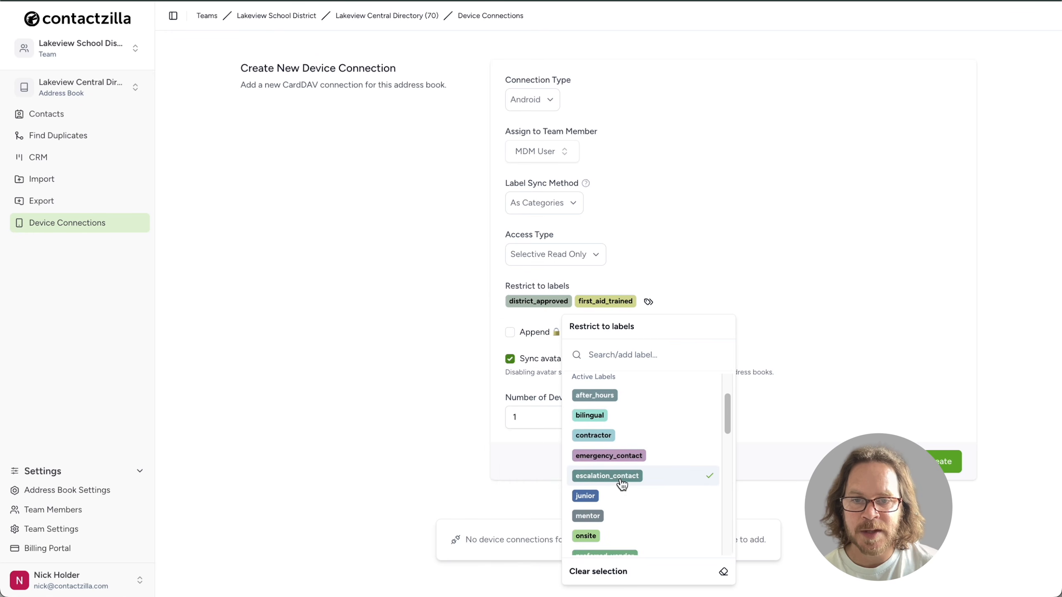
pyautogui.click(622, 483)
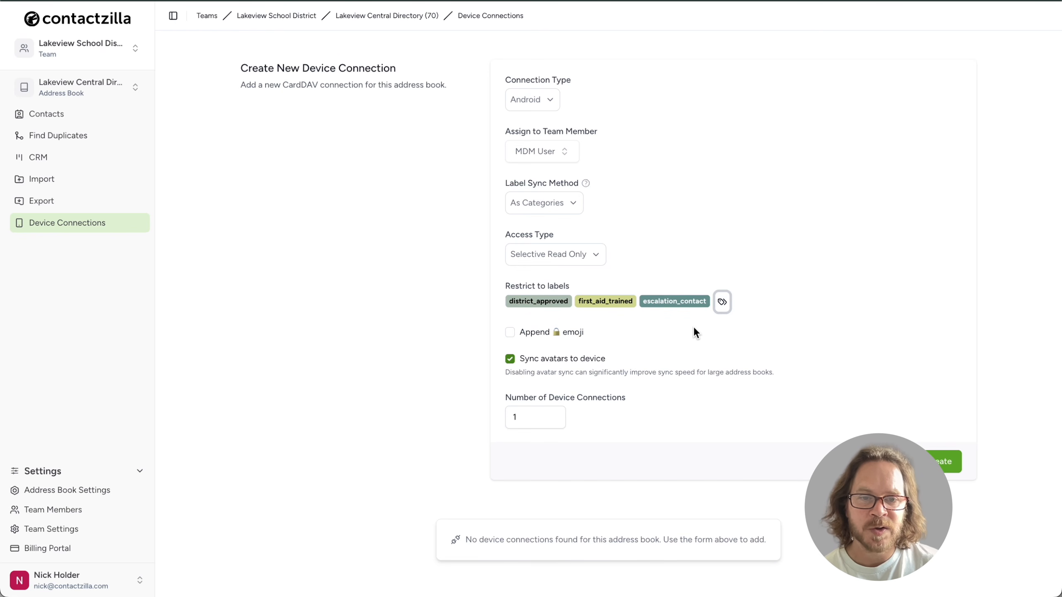
pyautogui.click(595, 256)
pyautogui.click(600, 309)
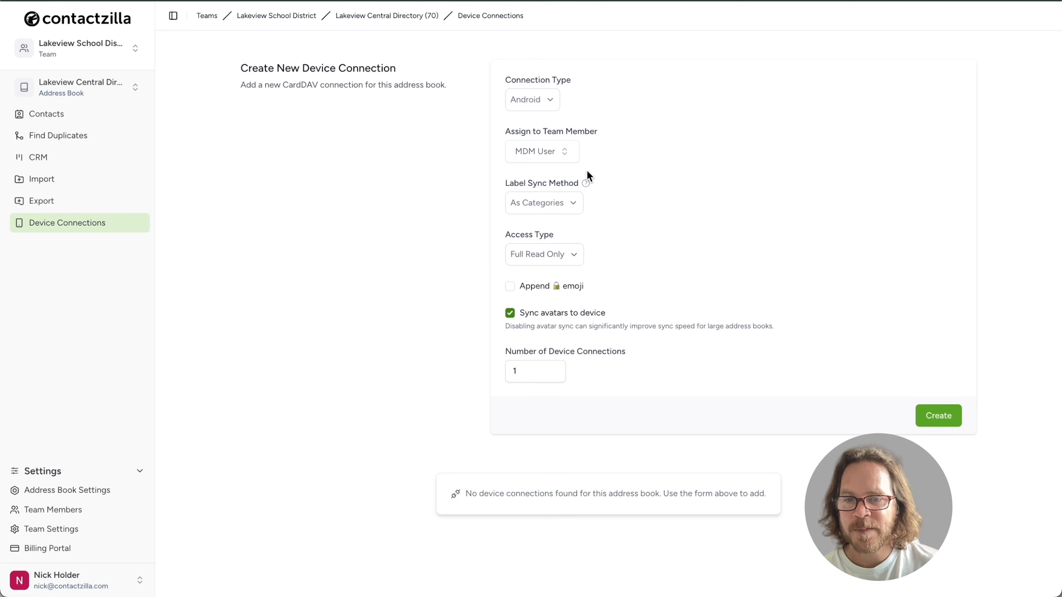
# - Append the lock emoji, allow 150 device connections, and create the Android connection
pyautogui.click(510, 286)
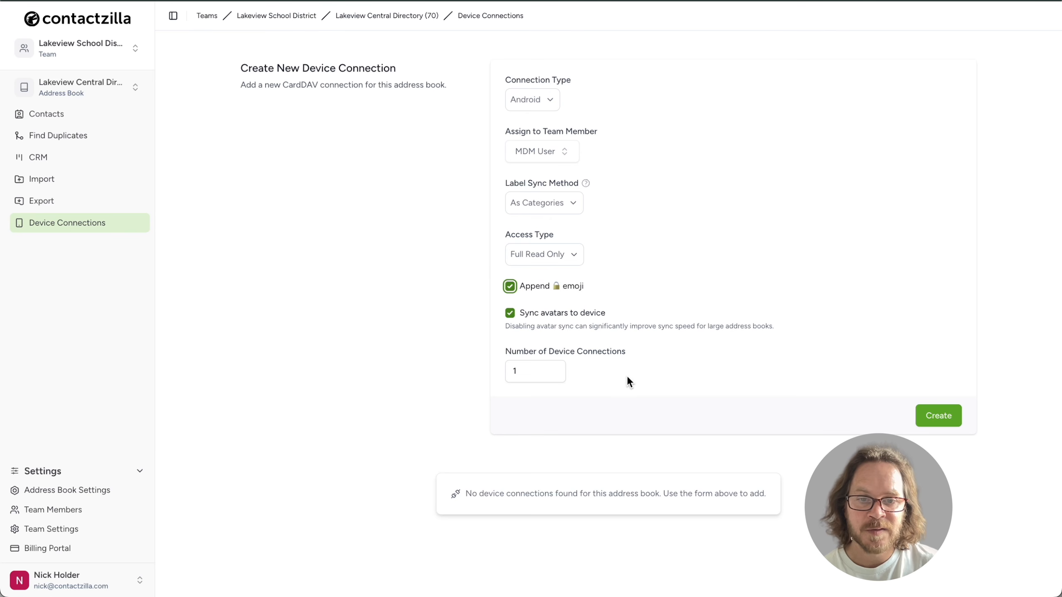
pyautogui.click(613, 377)
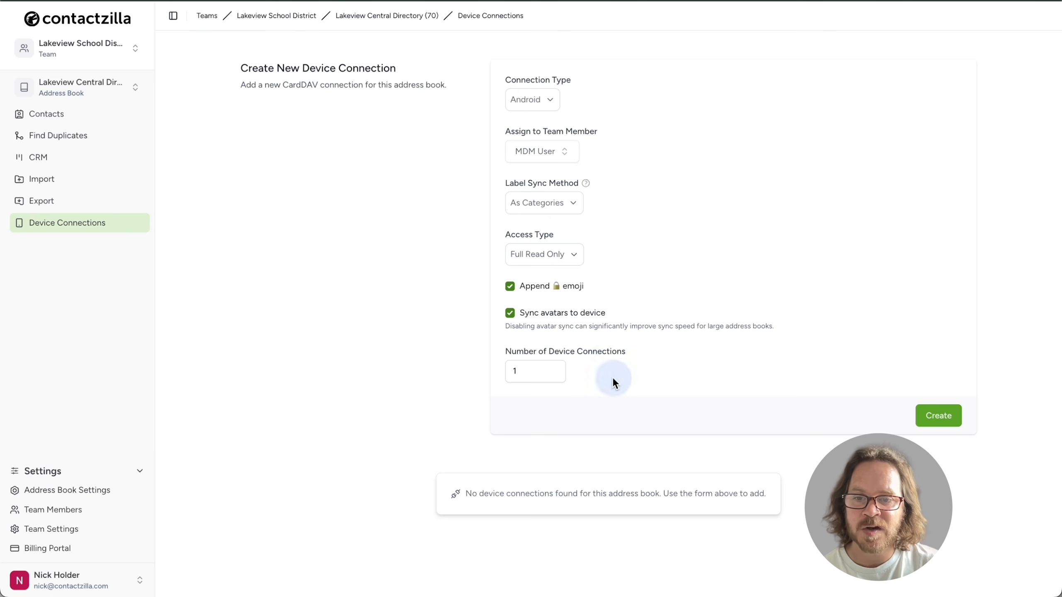
pyautogui.moveTo(526, 372); pyautogui.dragTo(492, 369)
pyautogui.write('150')
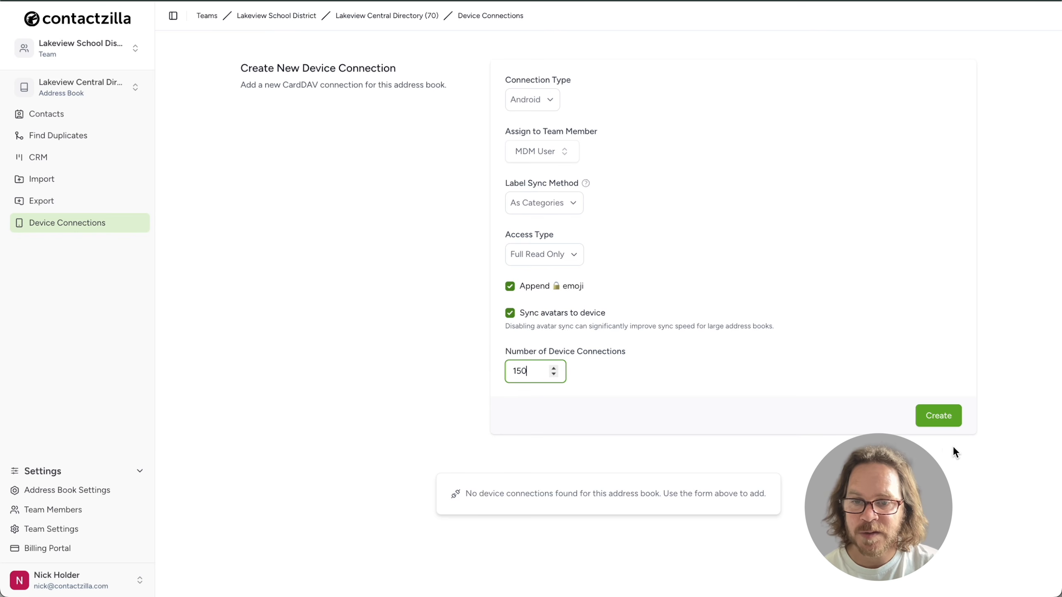
pyautogui.click(941, 415)
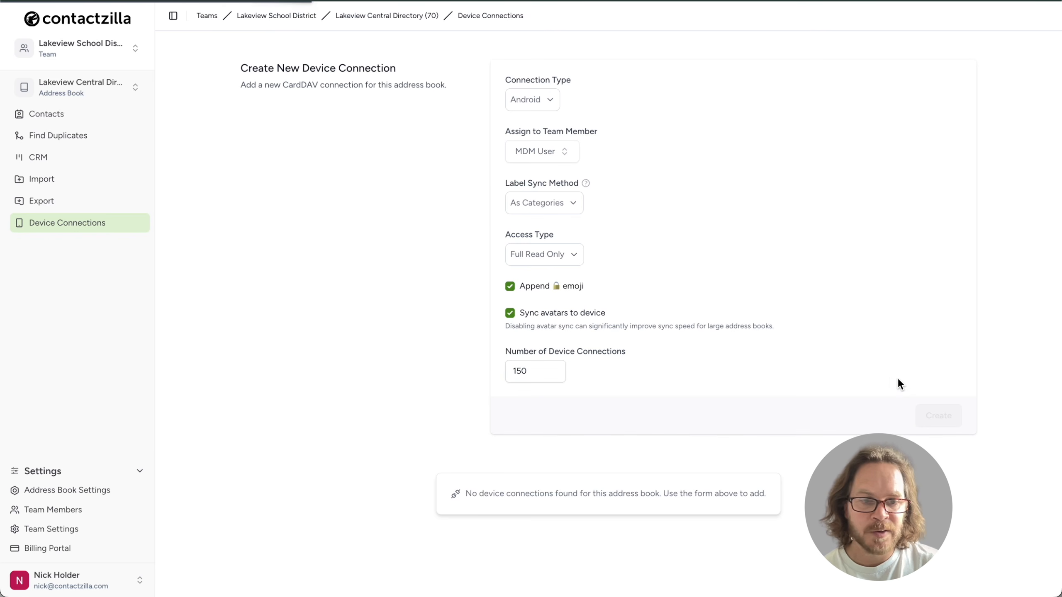
# - Download the new connection's setup profile as JSON
pyautogui.scroll(-5, 459, 517)
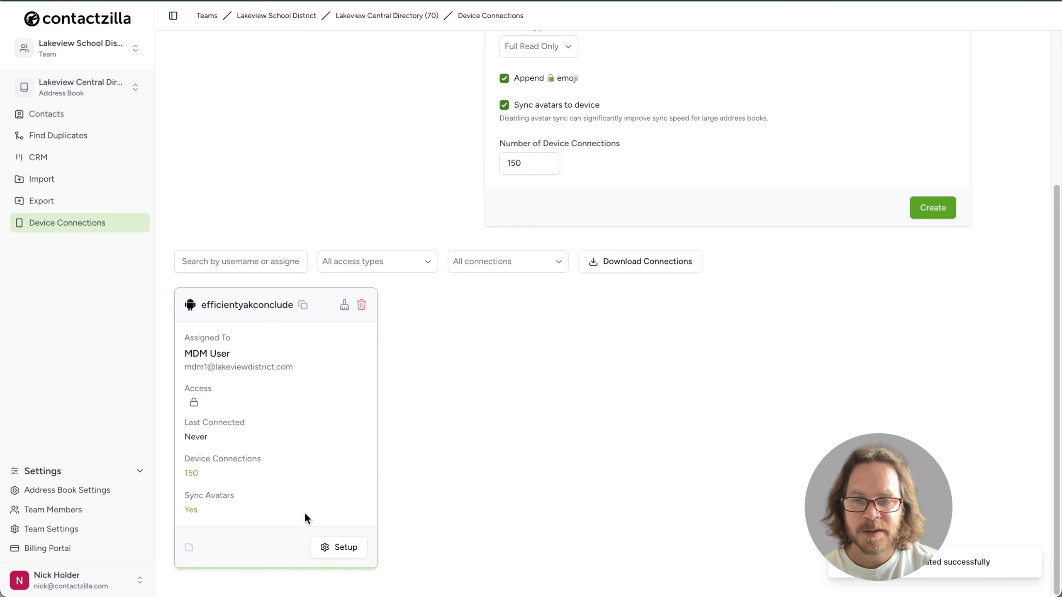
pyautogui.click(350, 552)
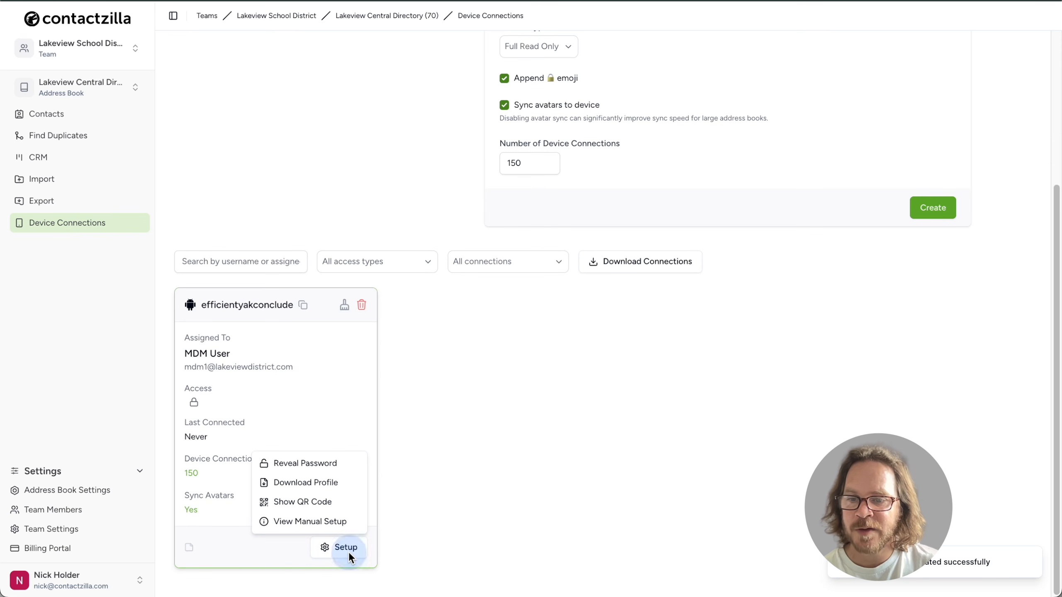
pyautogui.click(346, 482)
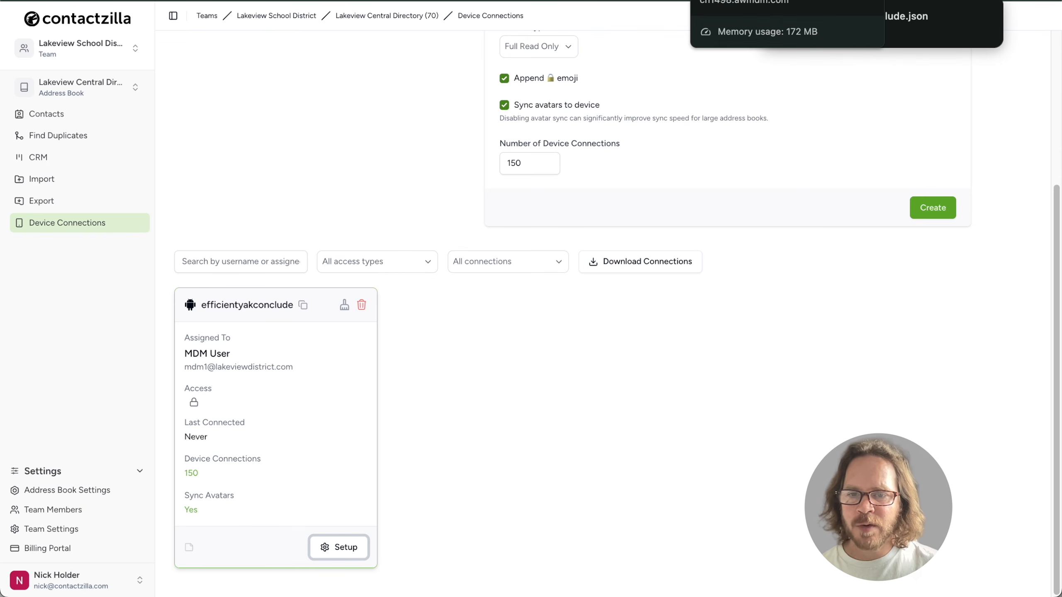
pyautogui.click(735, 1)
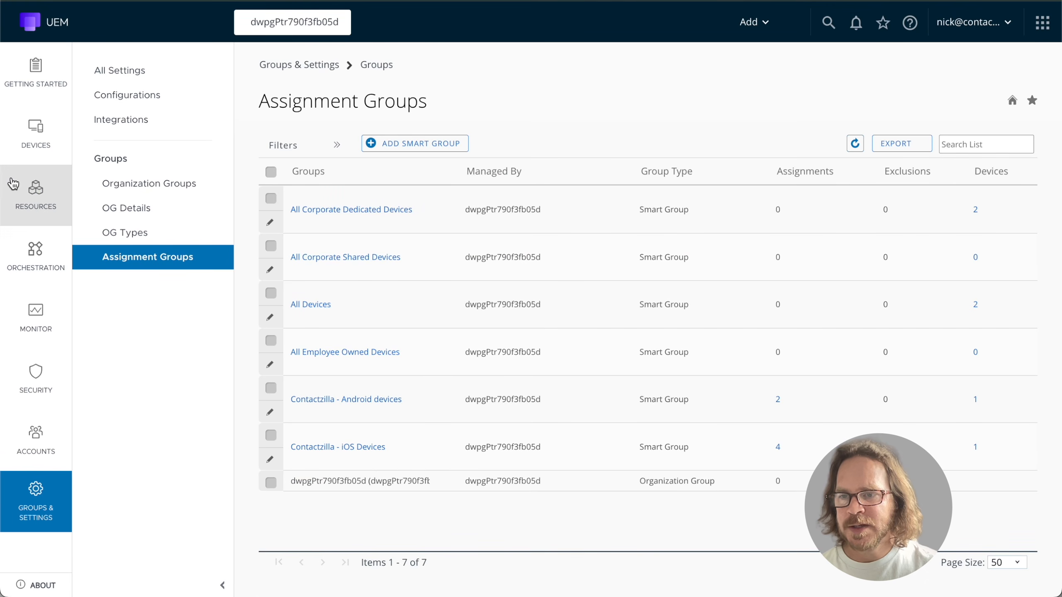
# - Add a new Android public application named 'Contactzilla Sync'
pyautogui.click(38, 195)
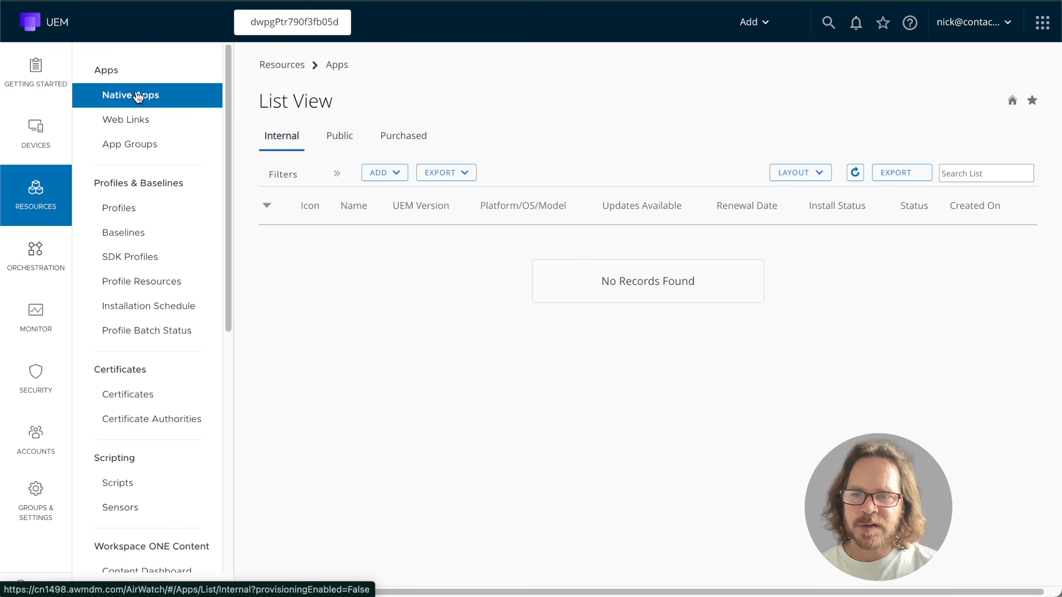
pyautogui.click(339, 139)
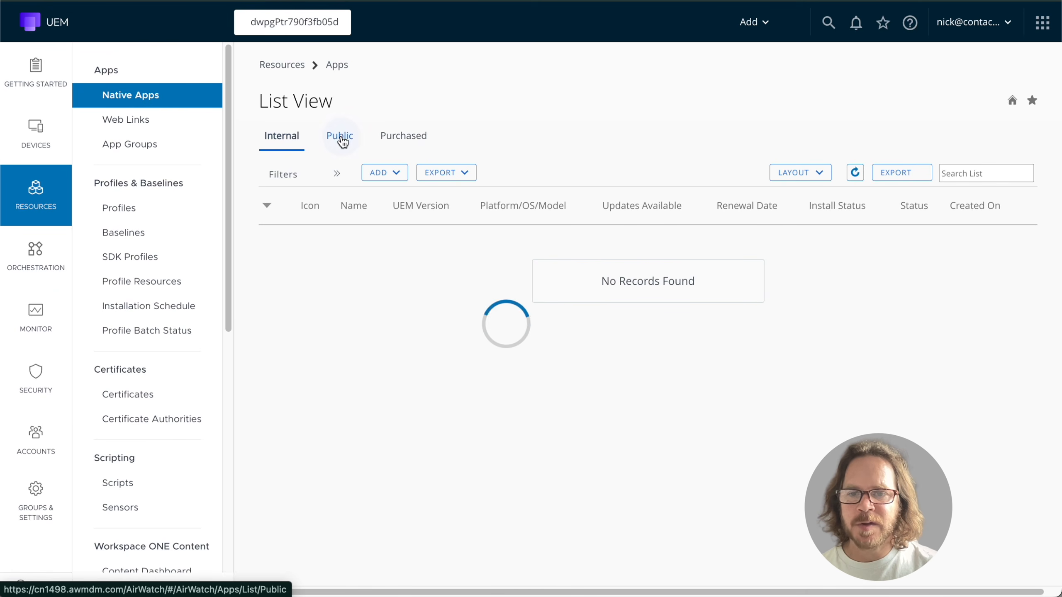
pyautogui.click(416, 172)
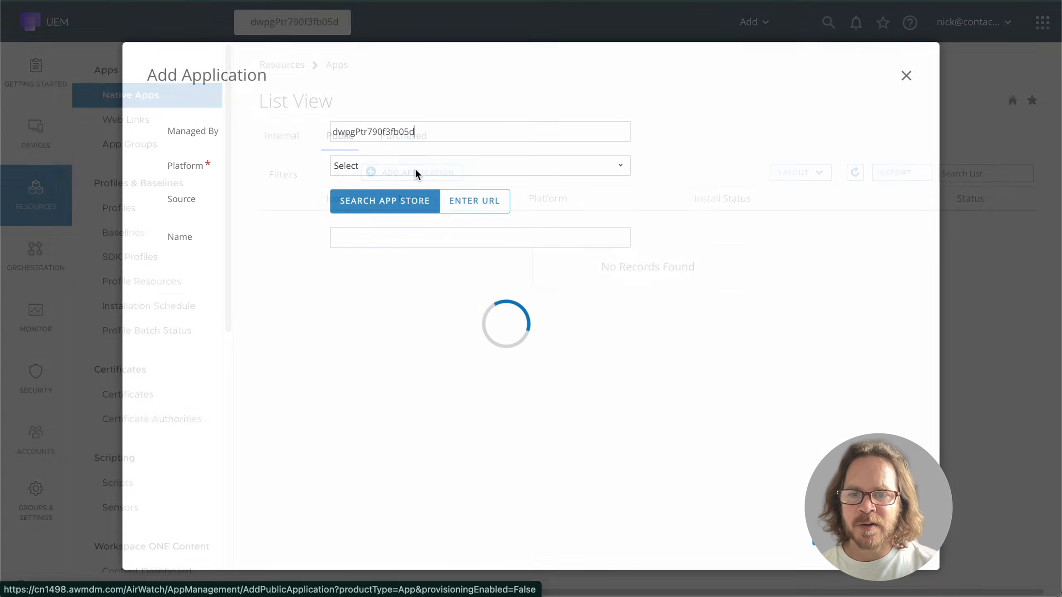
pyautogui.click(545, 166)
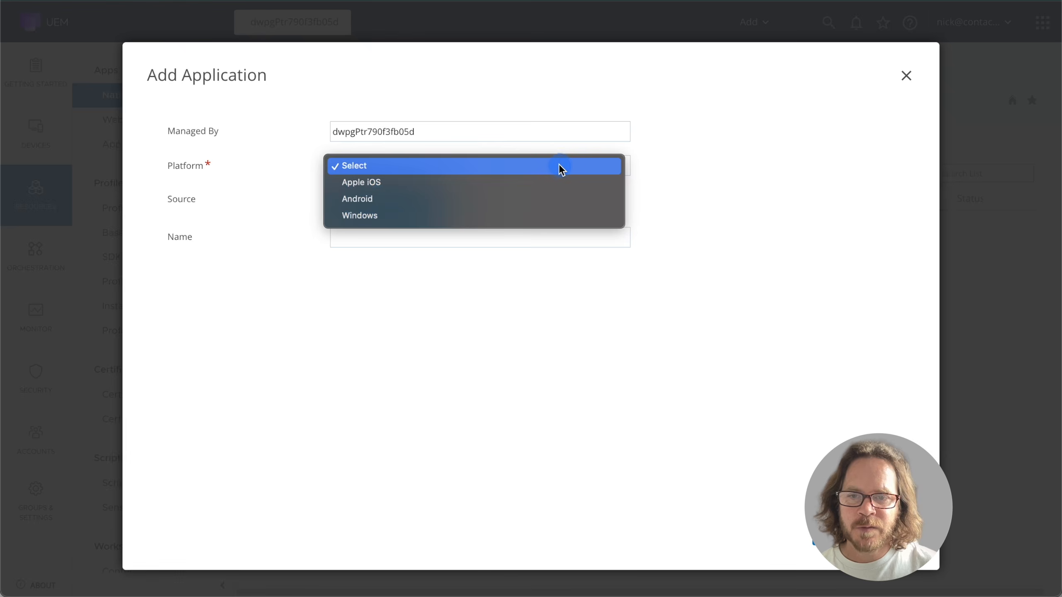
pyautogui.click(506, 200)
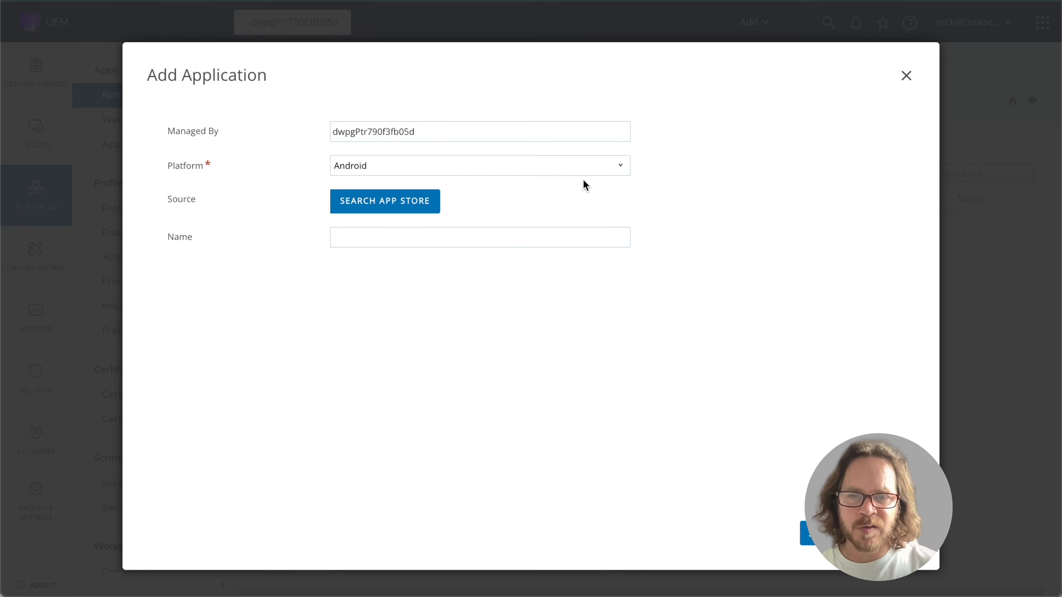
pyautogui.click(440, 244)
pyautogui.write('Contactzilla Sync')
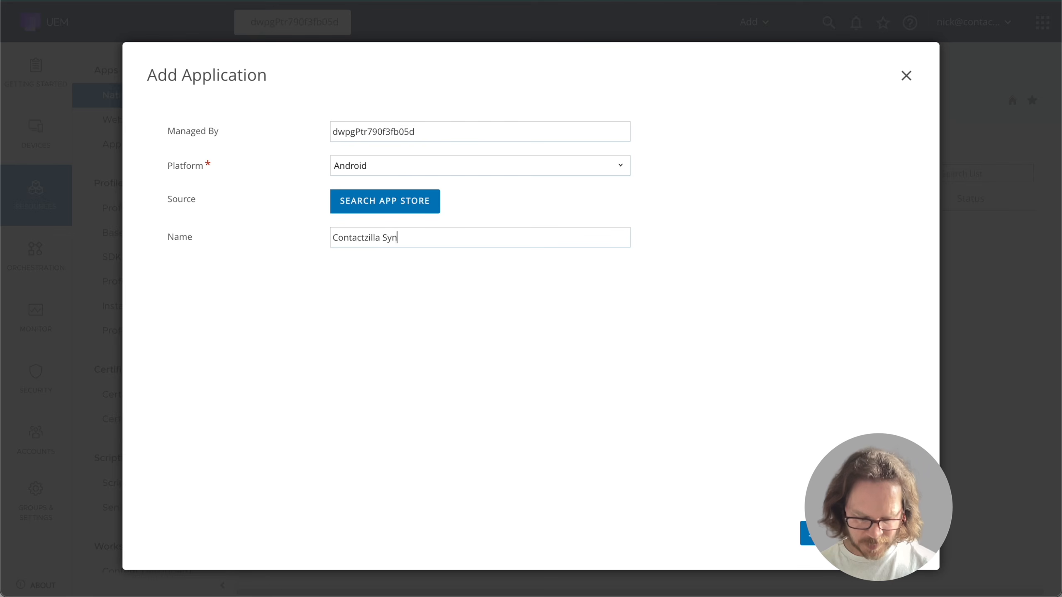
# - Find Contactzilla Sync on Google Play and select it
pyautogui.click(802, 528)
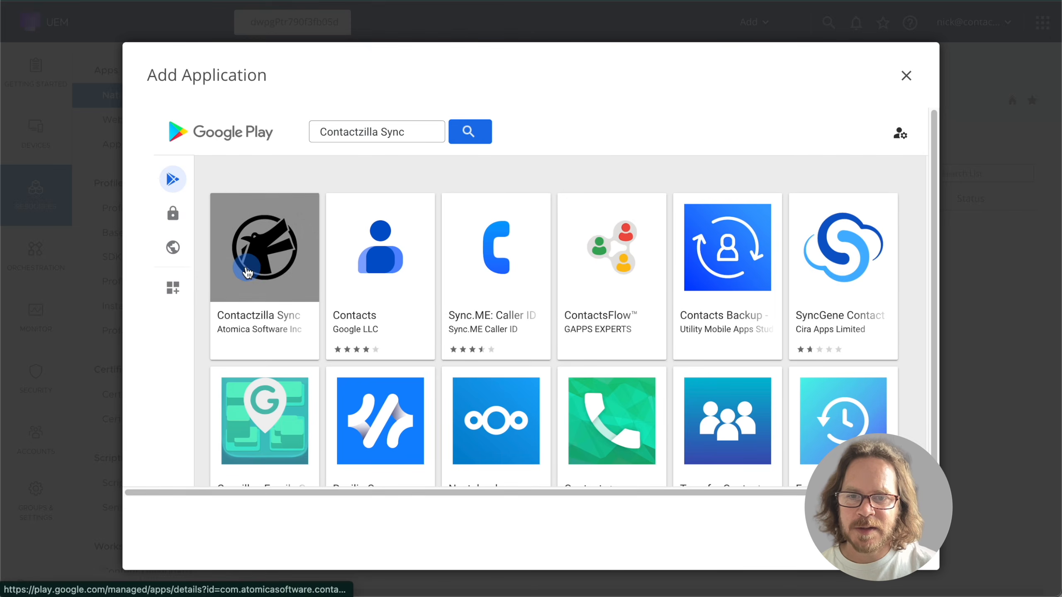
pyautogui.click(246, 269)
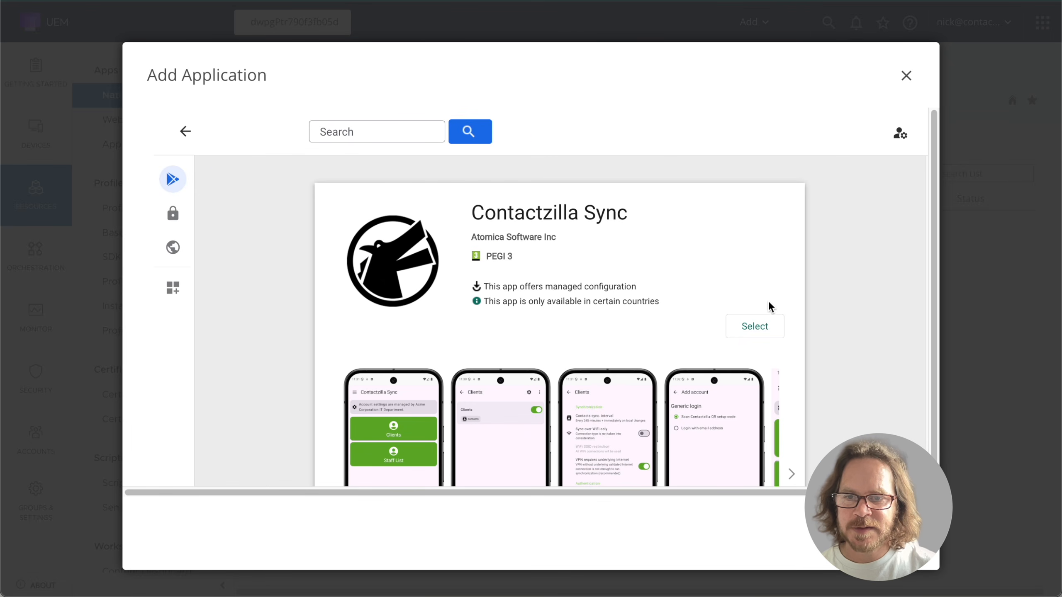
pyautogui.click(766, 326)
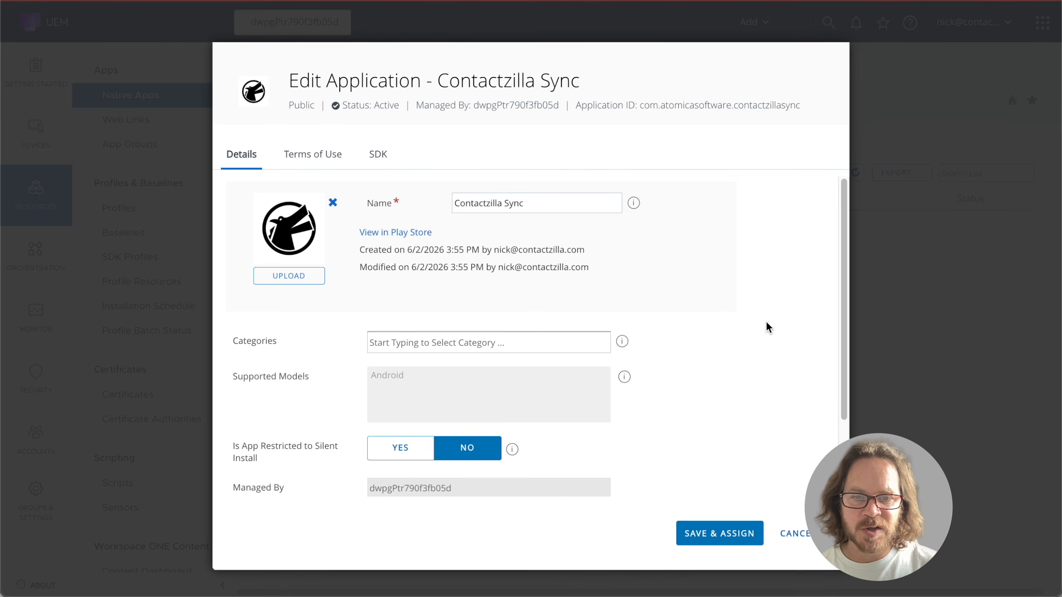
# - Save the app and create assignment 'Contactzilla Sync - Install' for Contactzilla - Android devices with Auto delivery
pyautogui.click(711, 535)
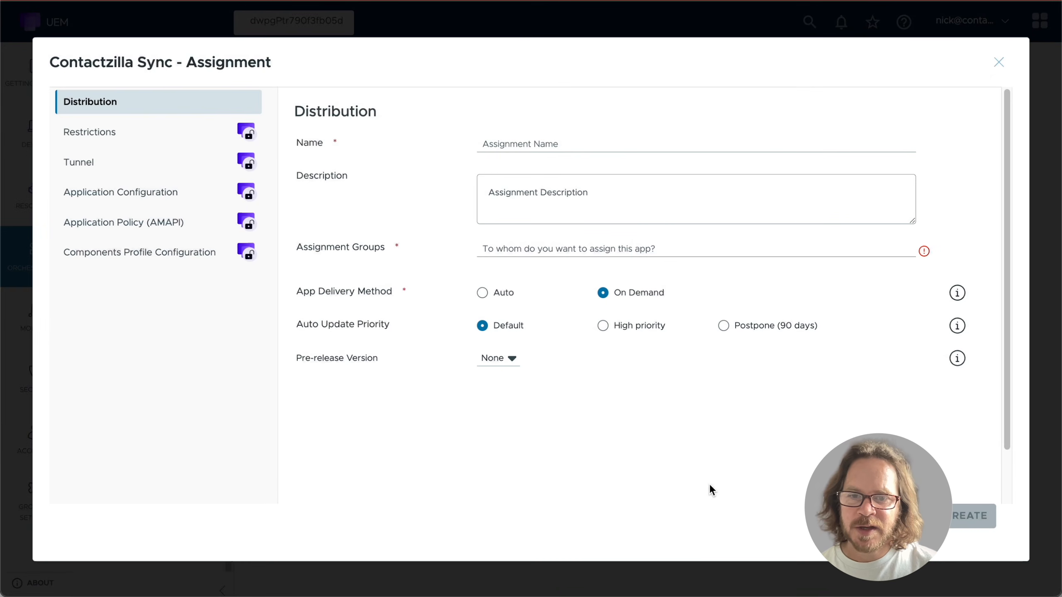
pyautogui.click(493, 139)
pyautogui.write('C')
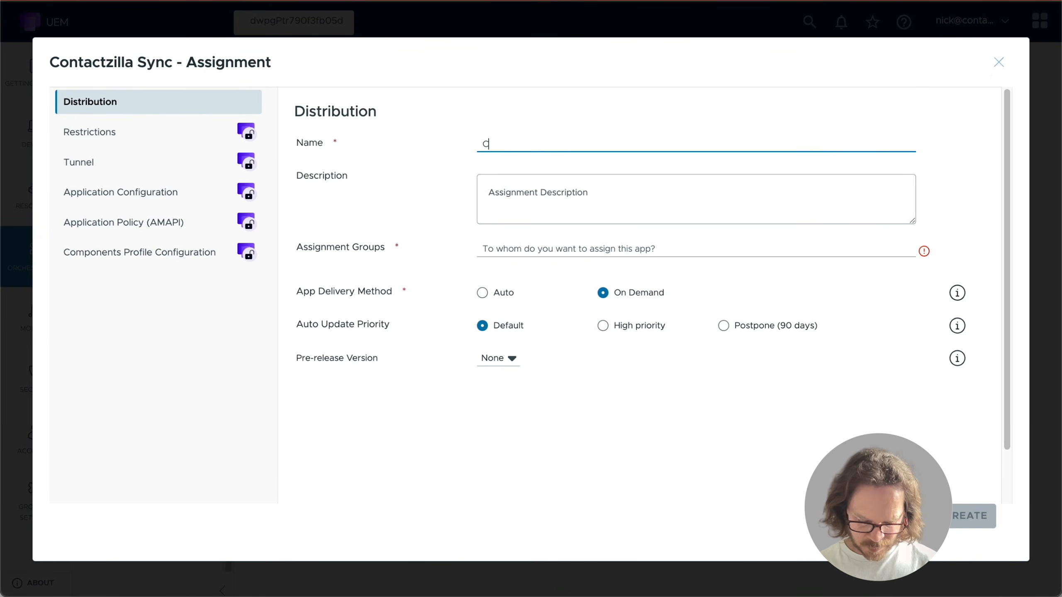
pyautogui.write('ontactzilla Sy')
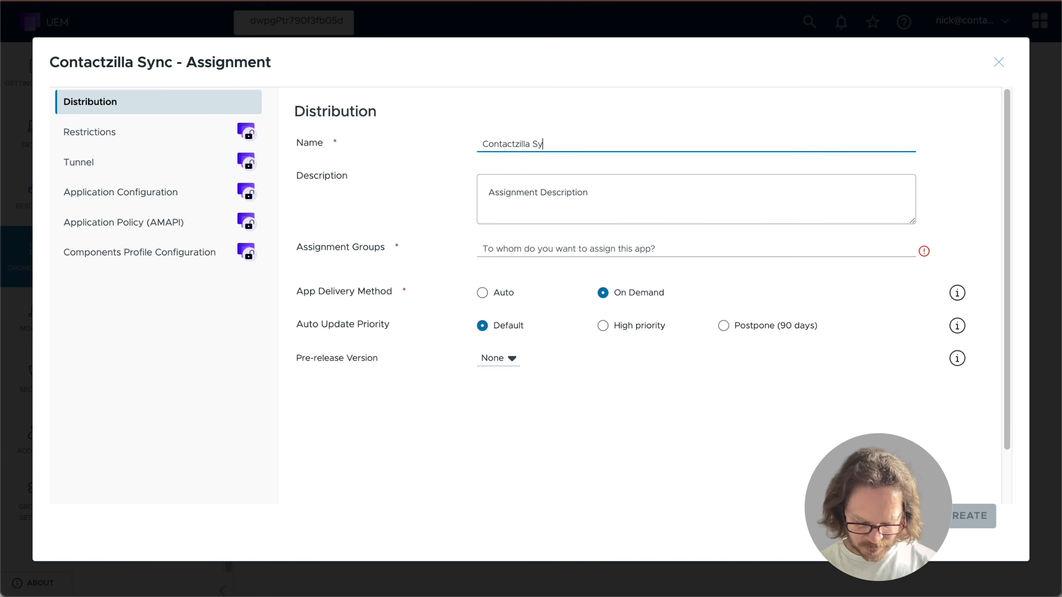
pyautogui.write('nc - Install')
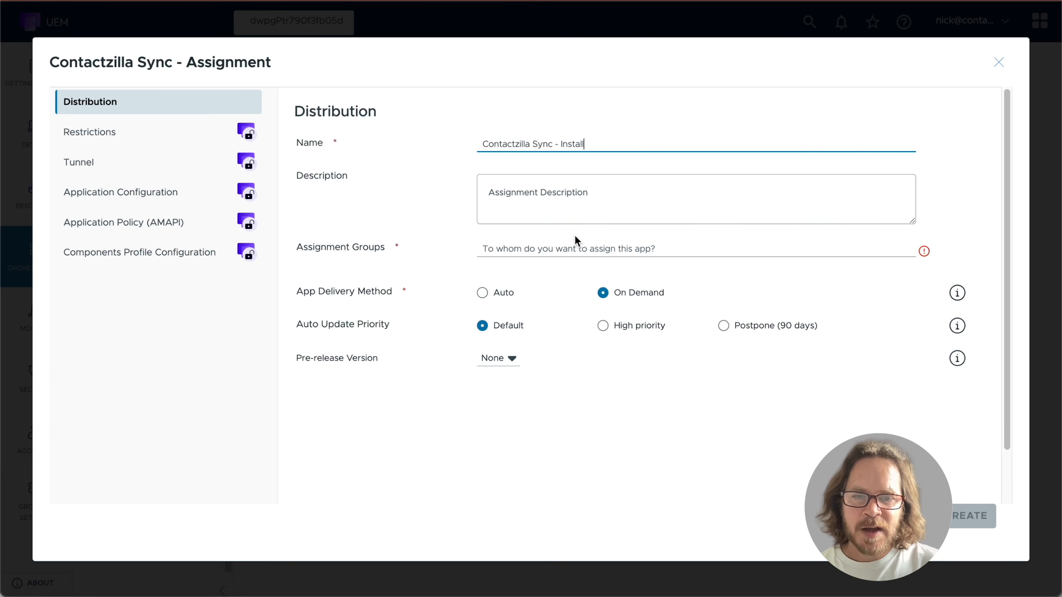
pyautogui.click(582, 246)
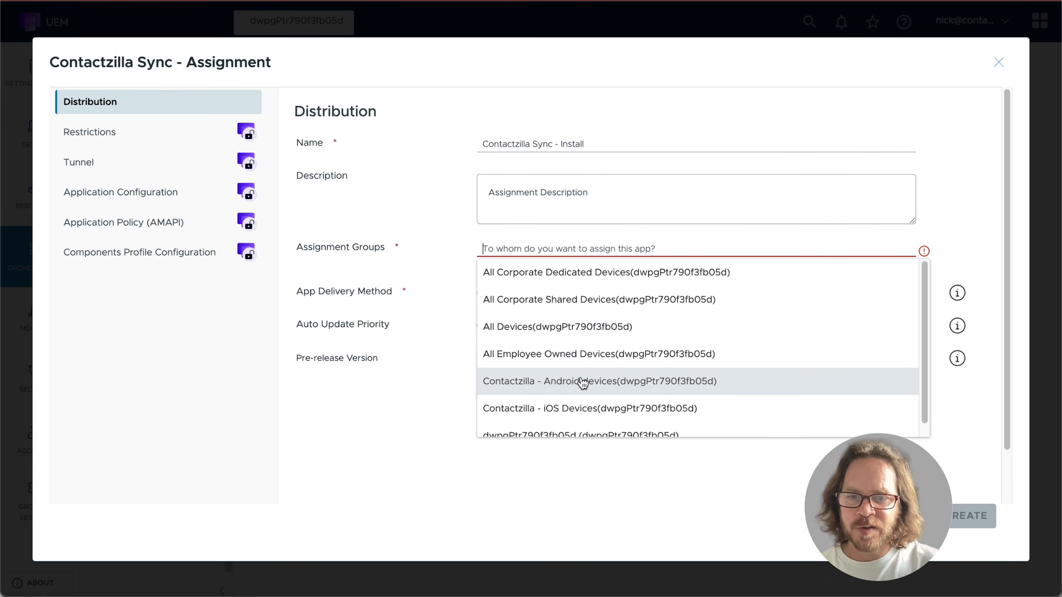
pyautogui.click(610, 387)
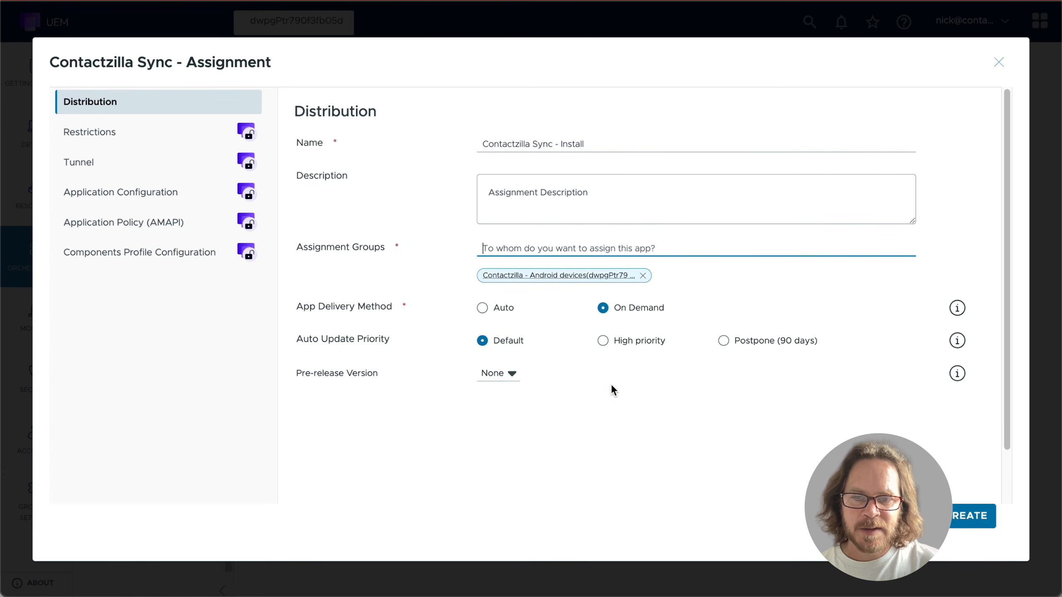
pyautogui.click(485, 309)
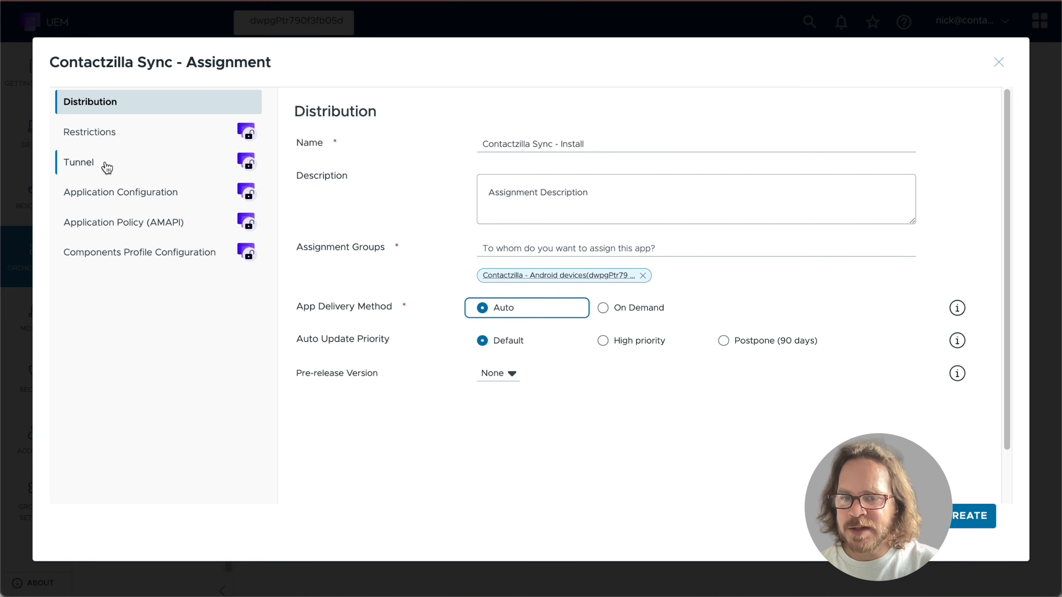
pyautogui.click(113, 197)
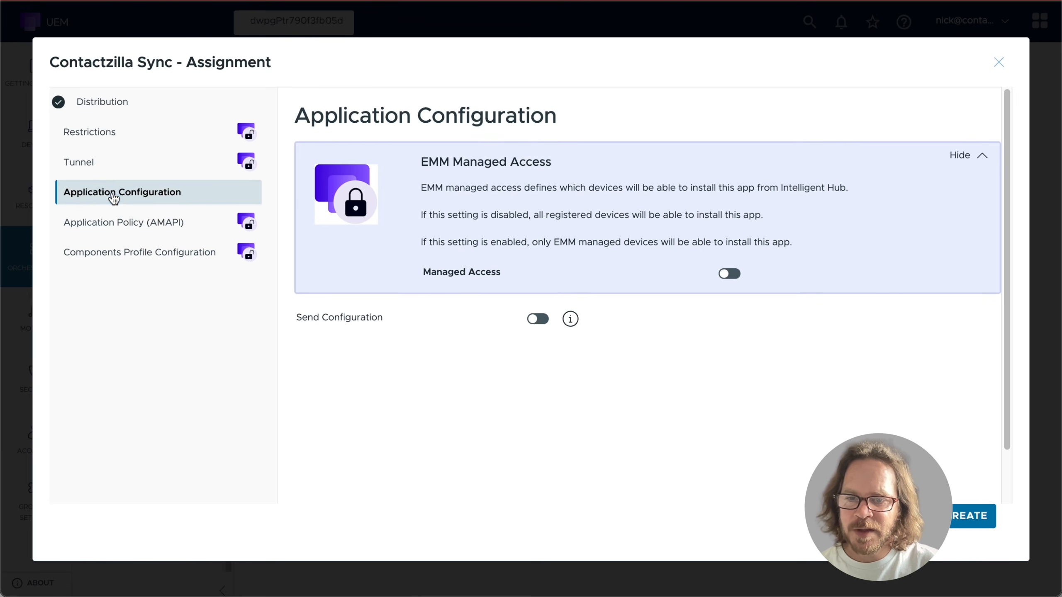
# - Turn on Send Configuration, review settings like Default sync interval 14400, and bring up the JSON file
pyautogui.click(537, 321)
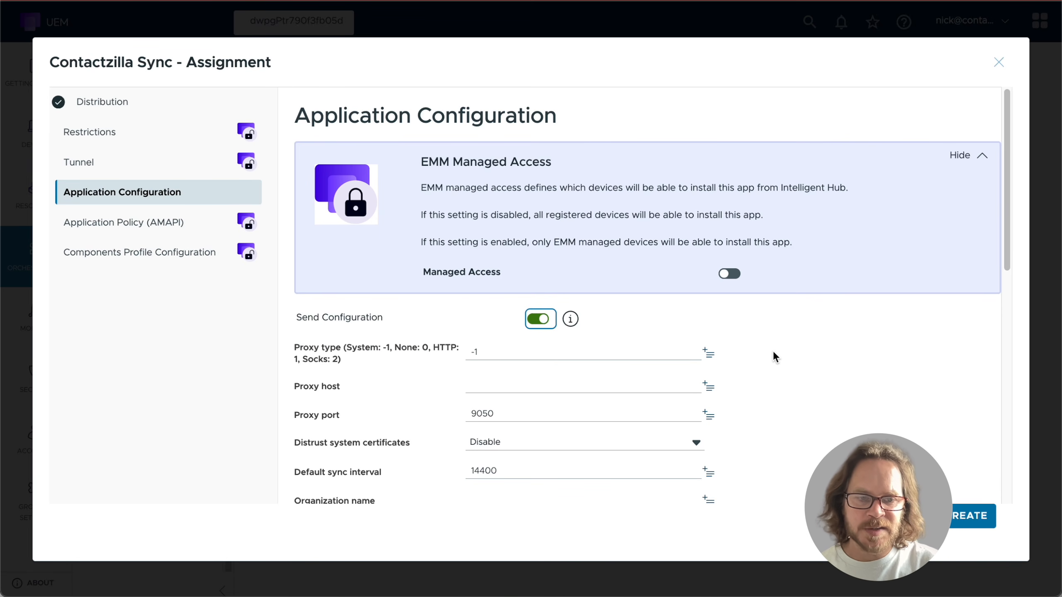
pyautogui.scroll(-2, 611, 375)
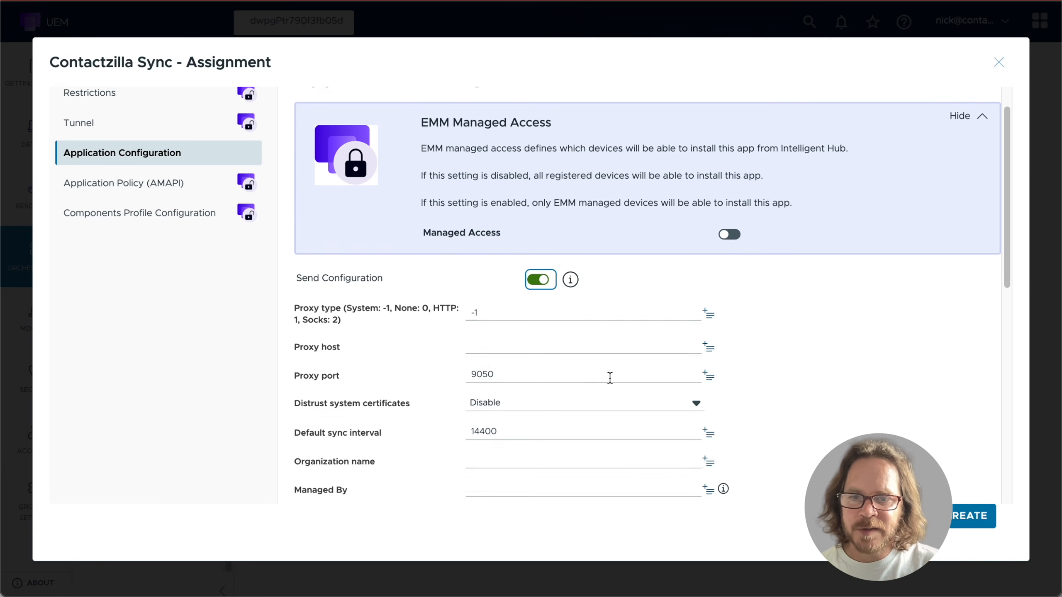
pyautogui.scroll(-1, 602, 378)
pyautogui.scroll(-1, 529, 299)
pyautogui.scroll(-1, 529, 299)
pyautogui.doubleClick(485, 341)
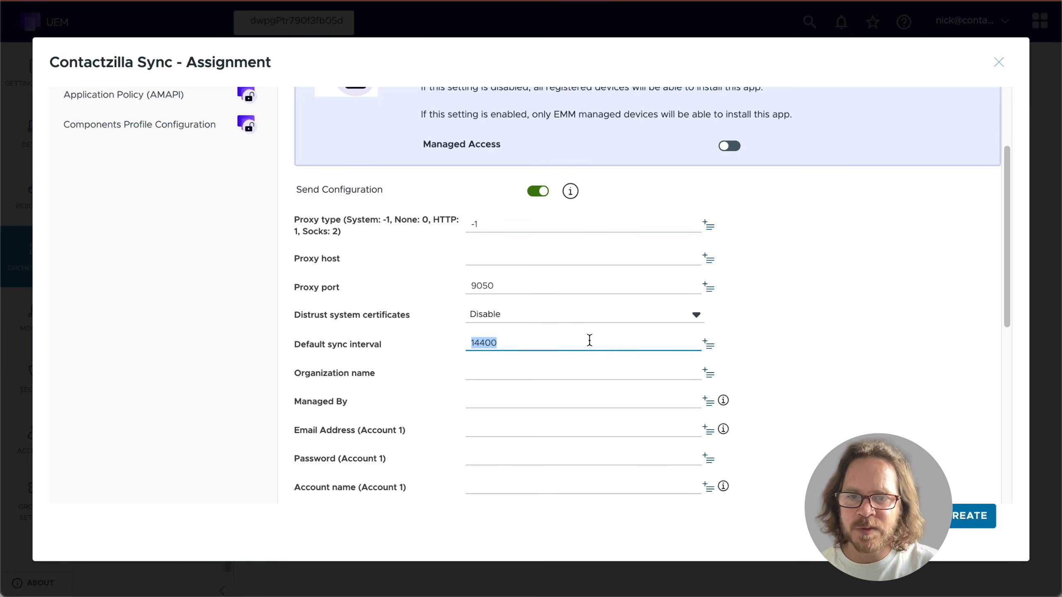
pyautogui.scroll(-1, 589, 340)
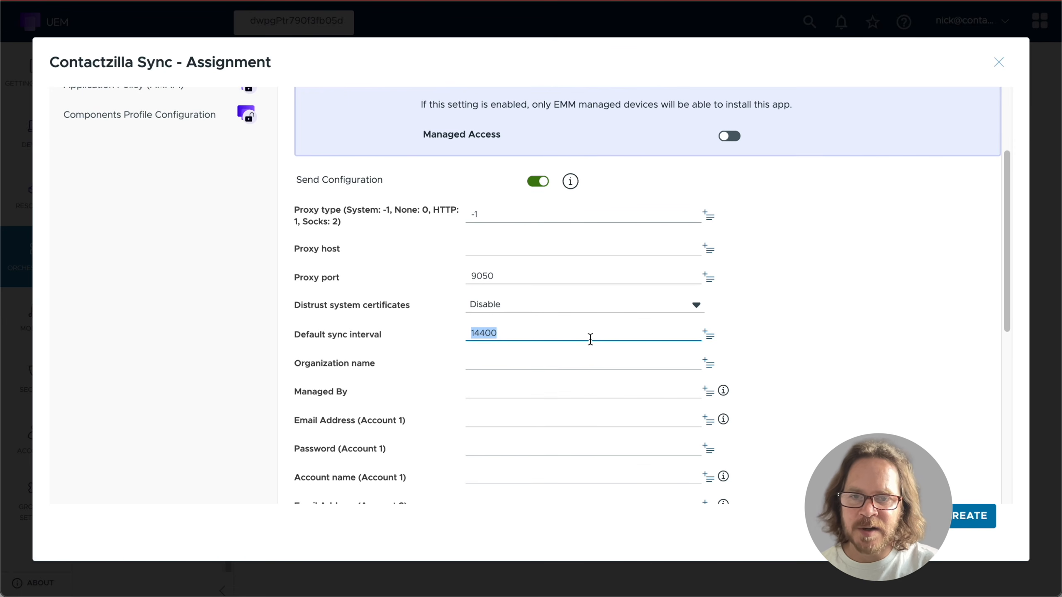
pyautogui.scroll(-3, 591, 338)
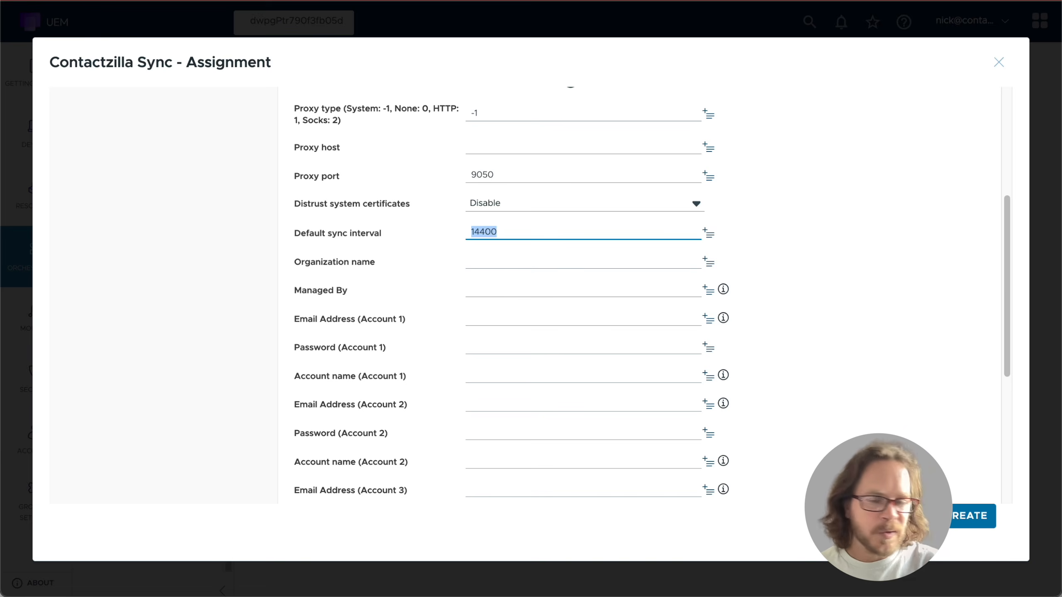
pyautogui.click(1059, 595)
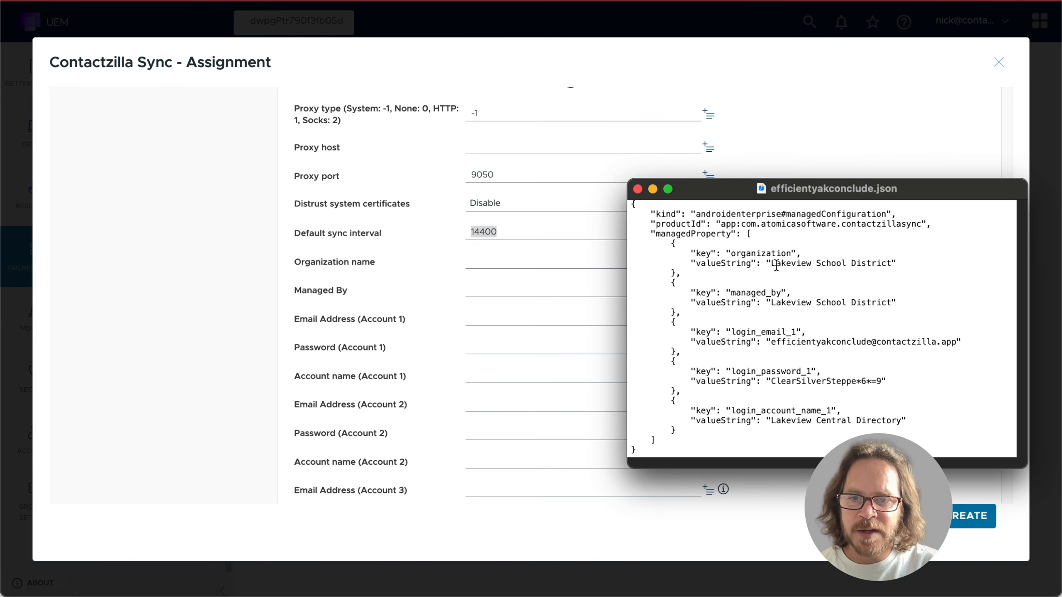
# - Paste Lakeview School District into both Organization name and Managed By
pyautogui.moveTo(772, 264); pyautogui.dragTo(891, 264)
pyautogui.press('super+c')
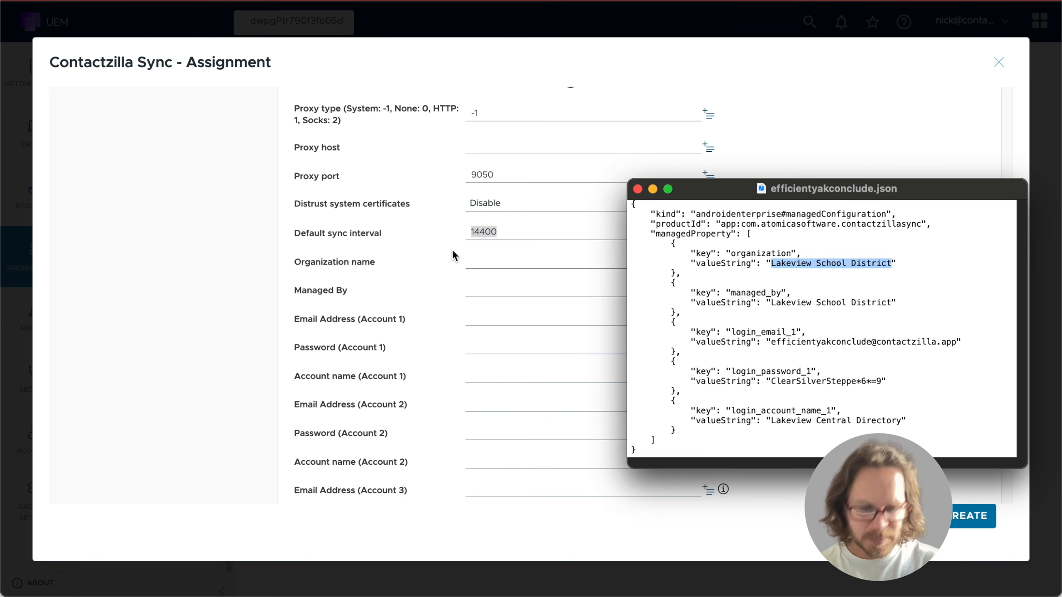
pyautogui.click(484, 260)
pyautogui.click(484, 260)
pyautogui.press('super+v')
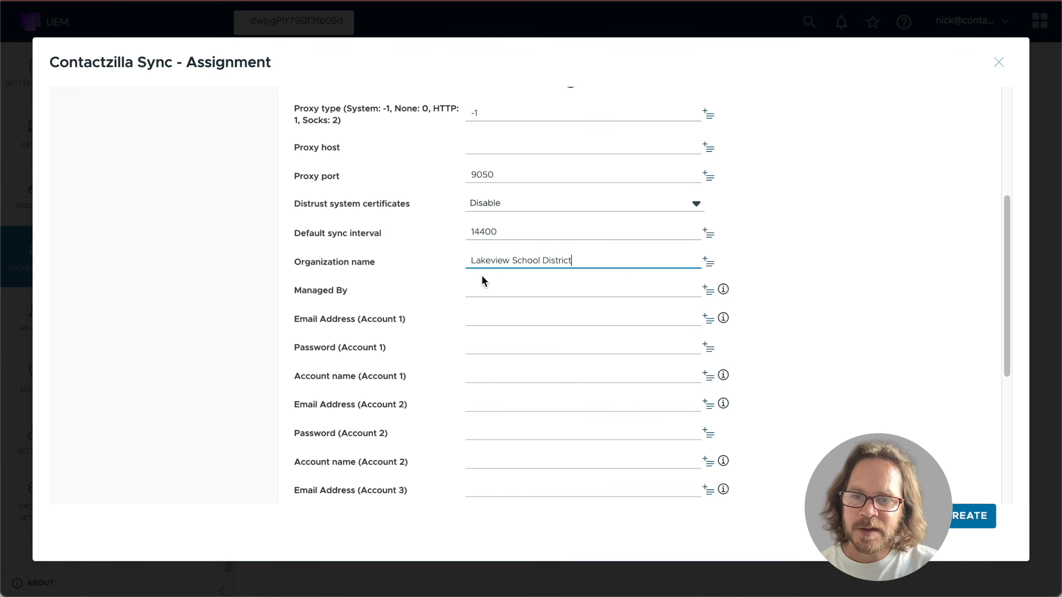
pyautogui.click(484, 288)
pyautogui.press('super+v')
# - Copy the Account 1 email address and password from the JSON into their fields
pyautogui.press('super+Tab')
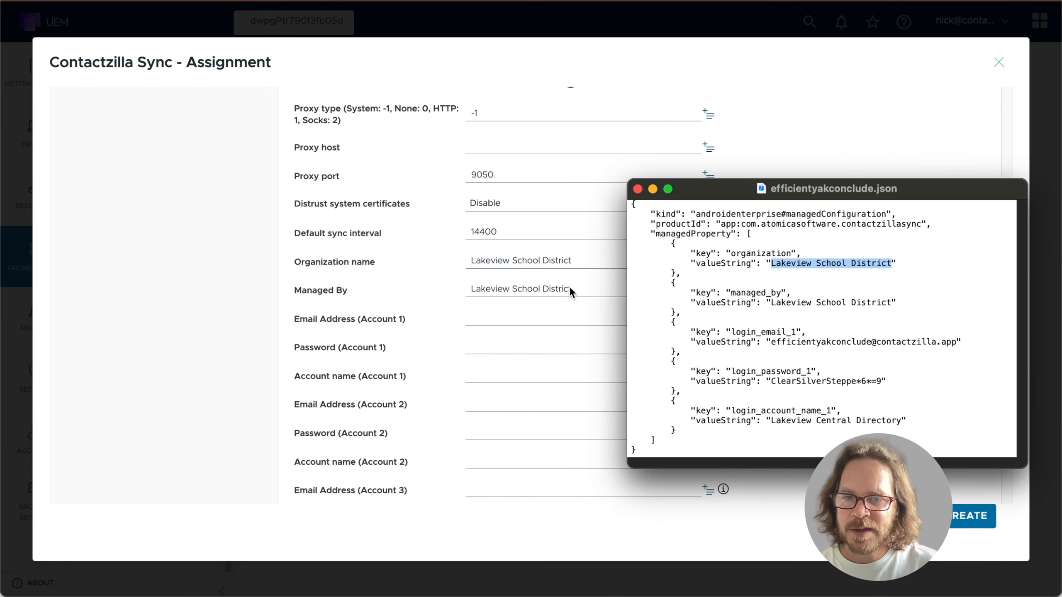
pyautogui.click(786, 302)
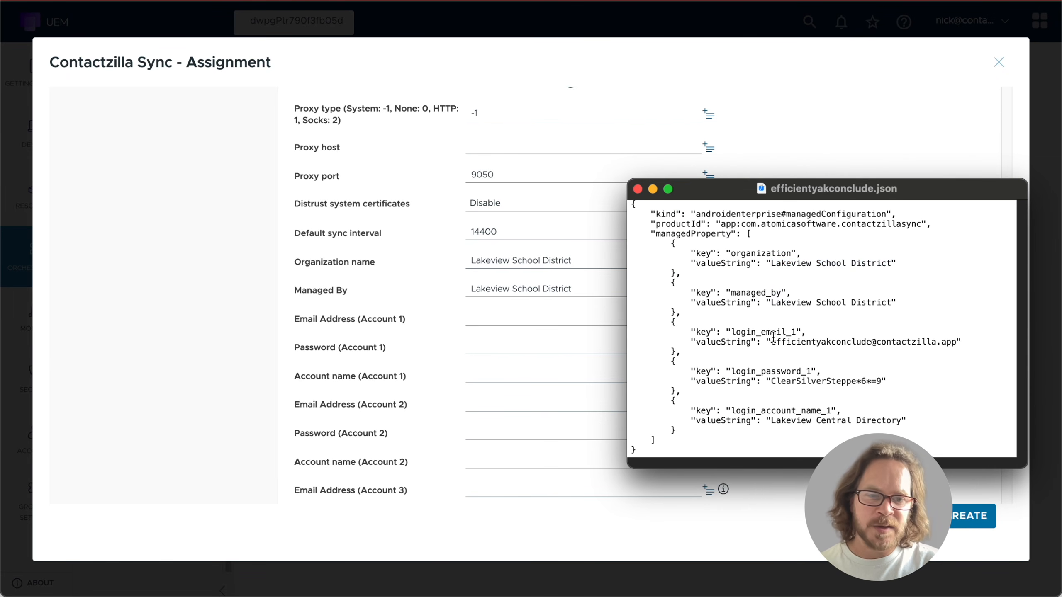
pyautogui.moveTo(772, 341); pyautogui.dragTo(956, 338)
pyautogui.press('super+c')
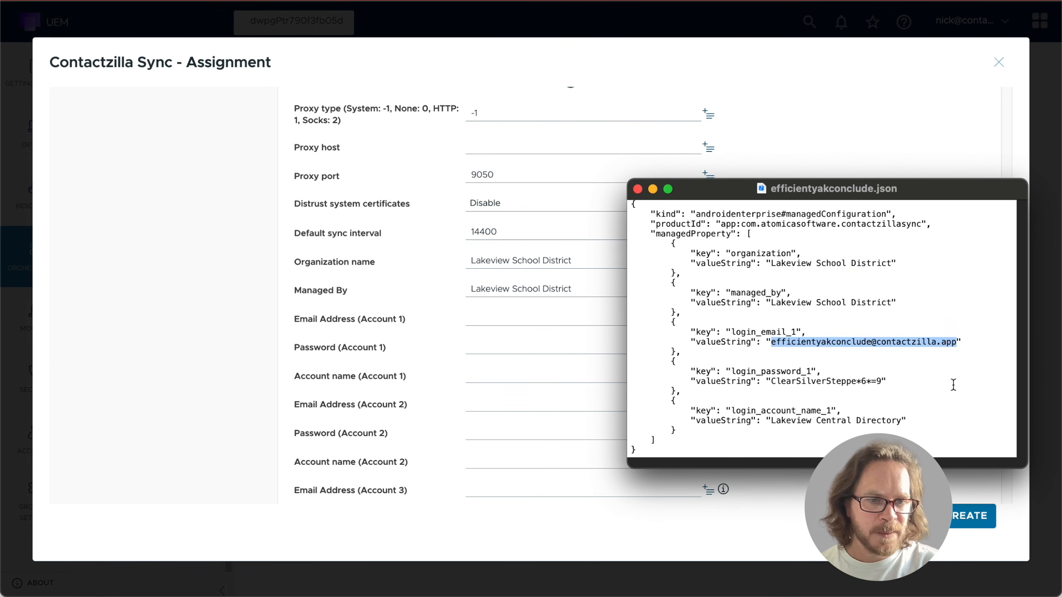
pyautogui.click(470, 317)
pyautogui.press('super+v')
pyautogui.press('super+Tab')
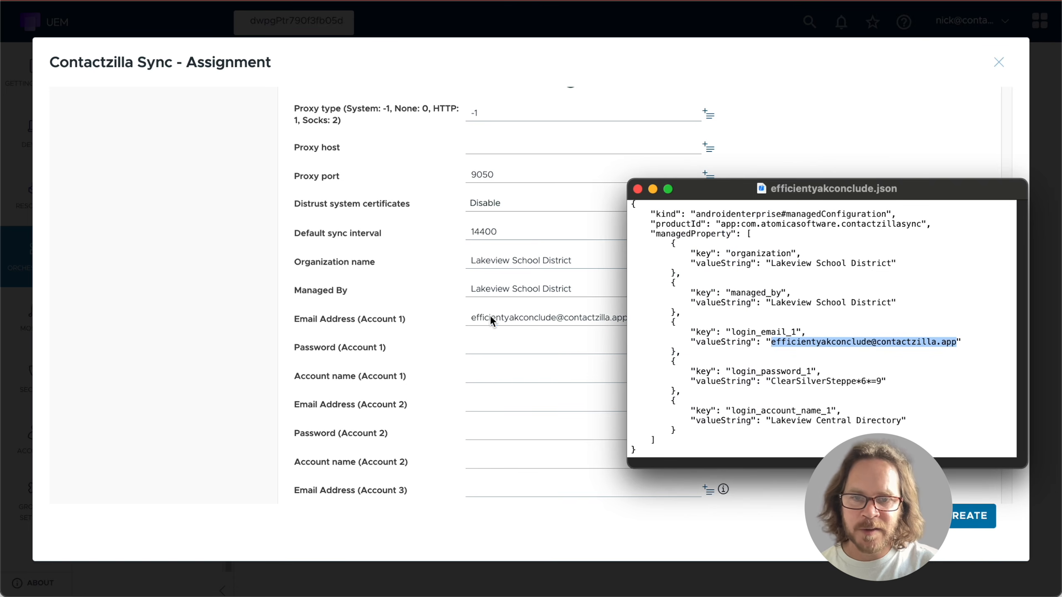
pyautogui.click(803, 379)
pyautogui.moveTo(772, 379); pyautogui.dragTo(882, 381)
pyautogui.press('super+c')
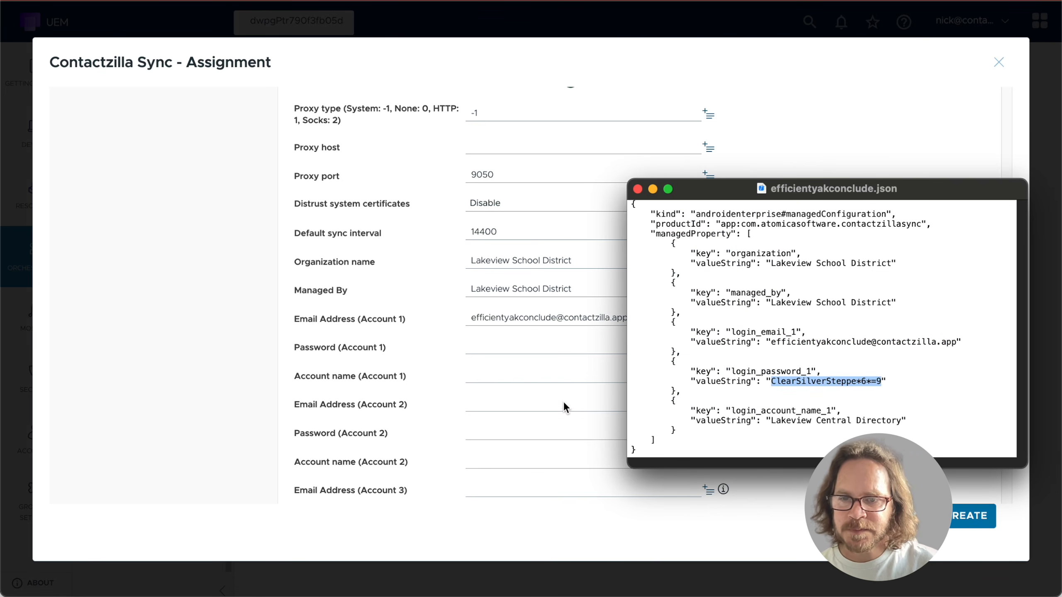
pyautogui.click(509, 348)
pyautogui.press('super+v')
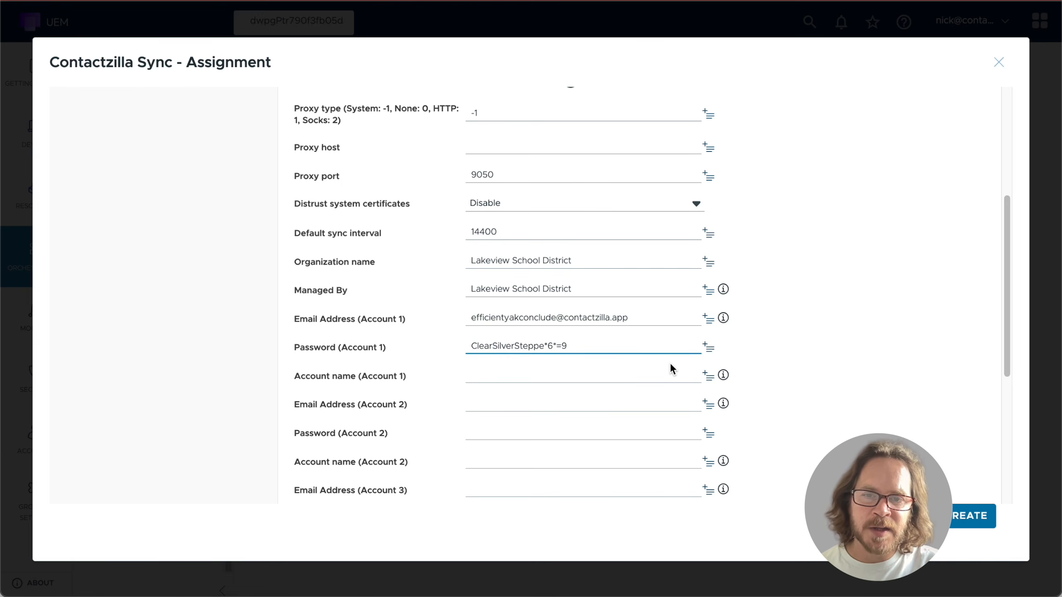
# - Paste Lakeview Central Directory as the Account 1 name and review the remaining configuration
pyautogui.press('super+Tab')
pyautogui.moveTo(770, 420); pyautogui.dragTo(881, 416)
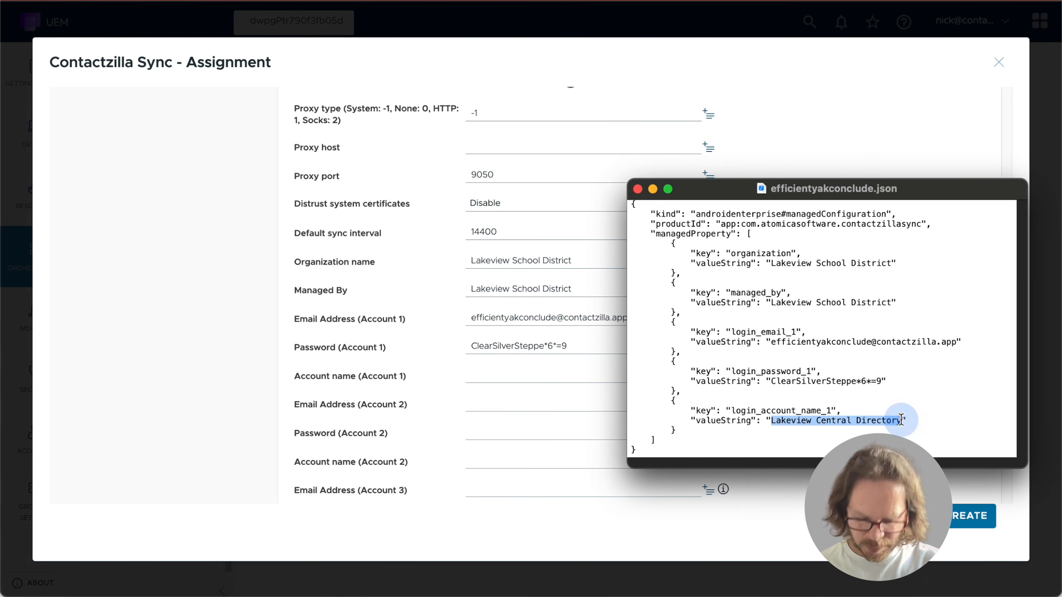
pyautogui.press('super+Tab')
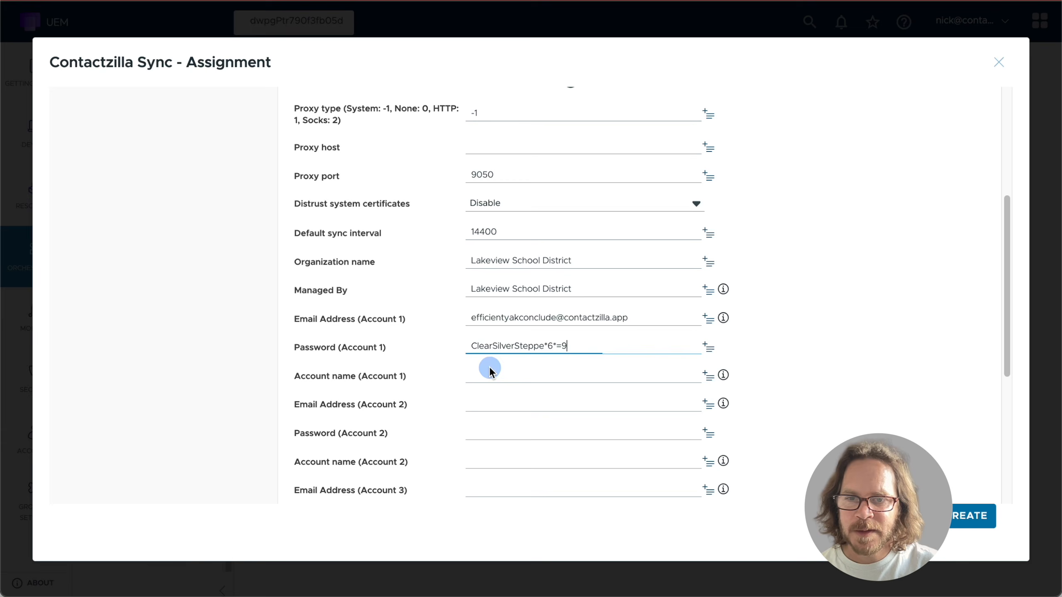
pyautogui.click(489, 368)
pyautogui.write('Lakeview Central Directory')
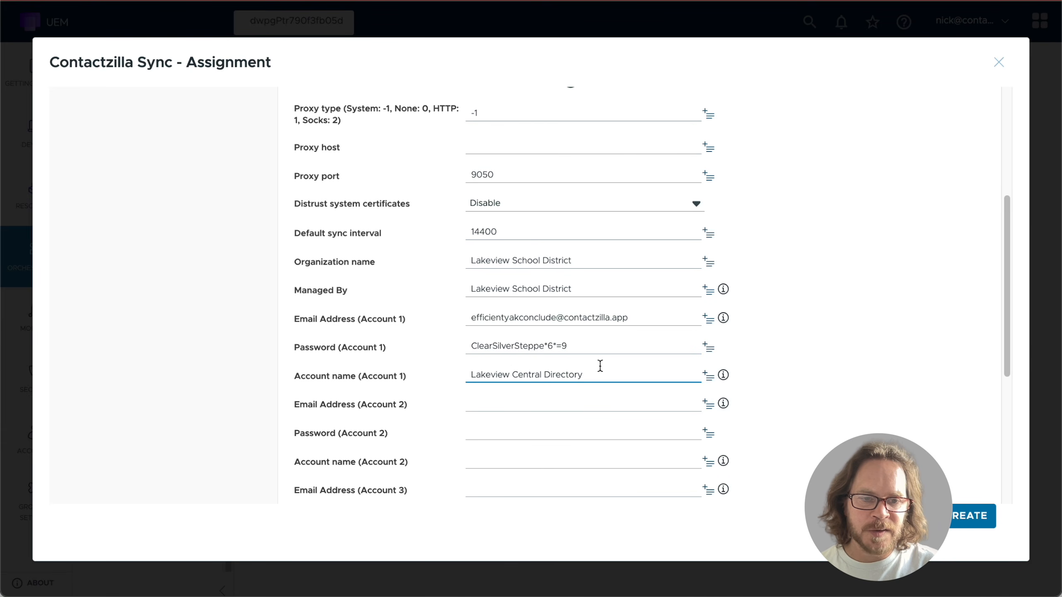
pyautogui.scroll(-1, 599, 365)
pyautogui.scroll(-2, 599, 366)
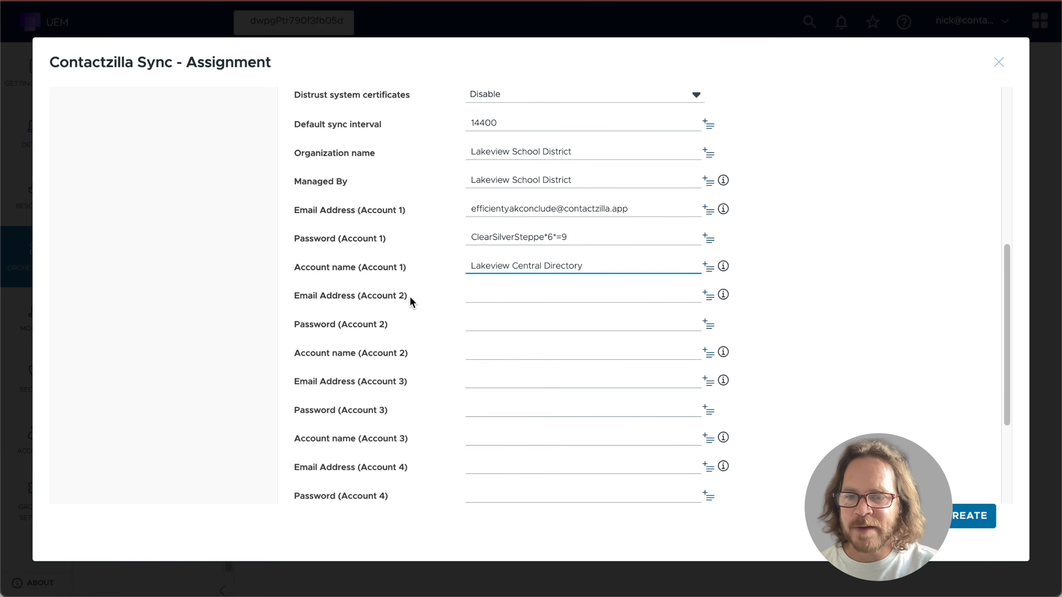
pyautogui.scroll(-3, 405, 389)
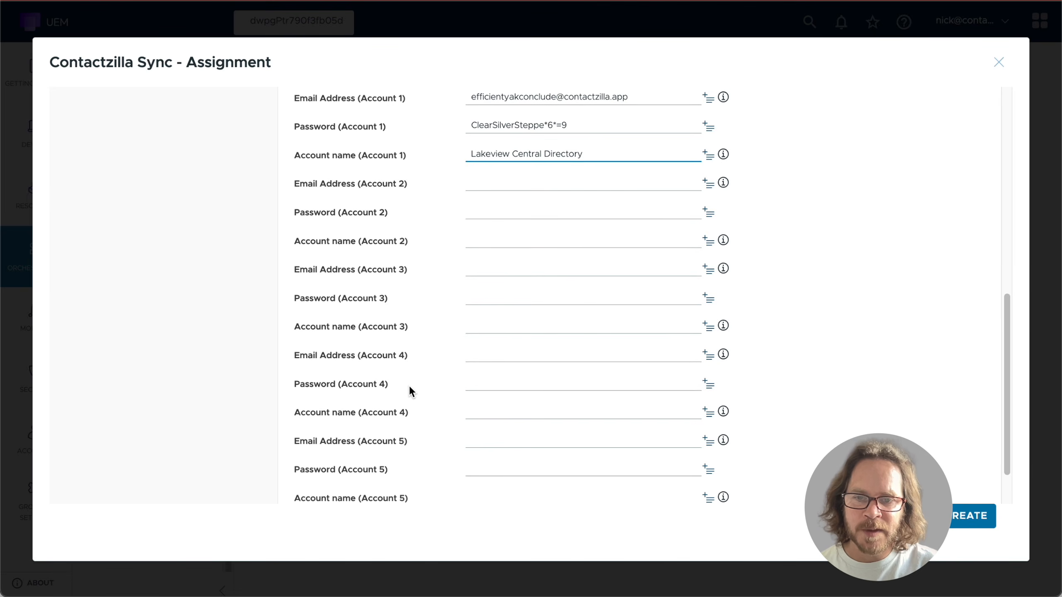
pyautogui.scroll(-1, 412, 391)
pyautogui.scroll(-1, 411, 391)
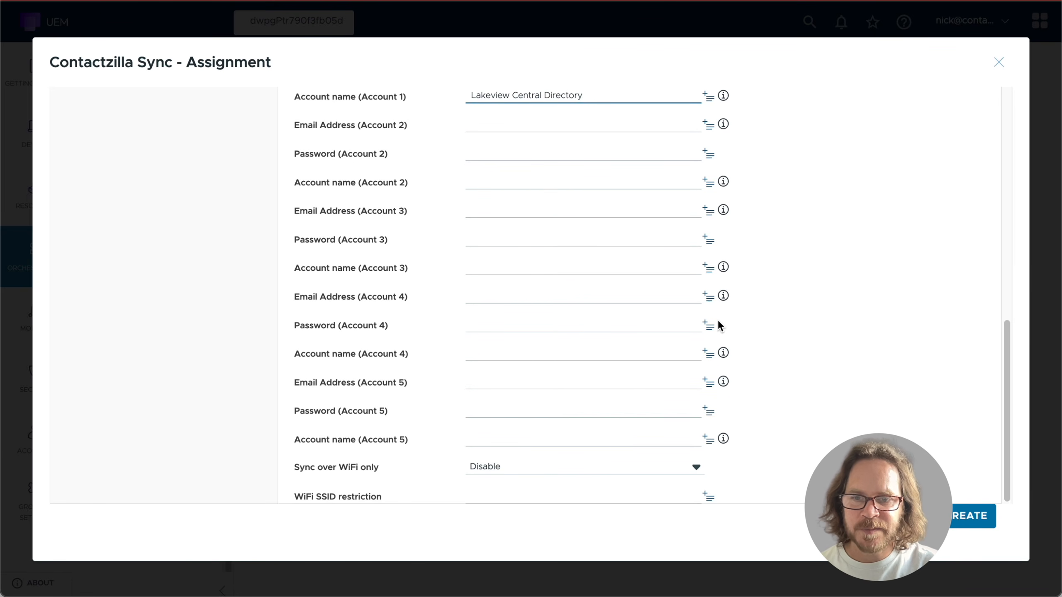
pyautogui.scroll(10, 752, 314)
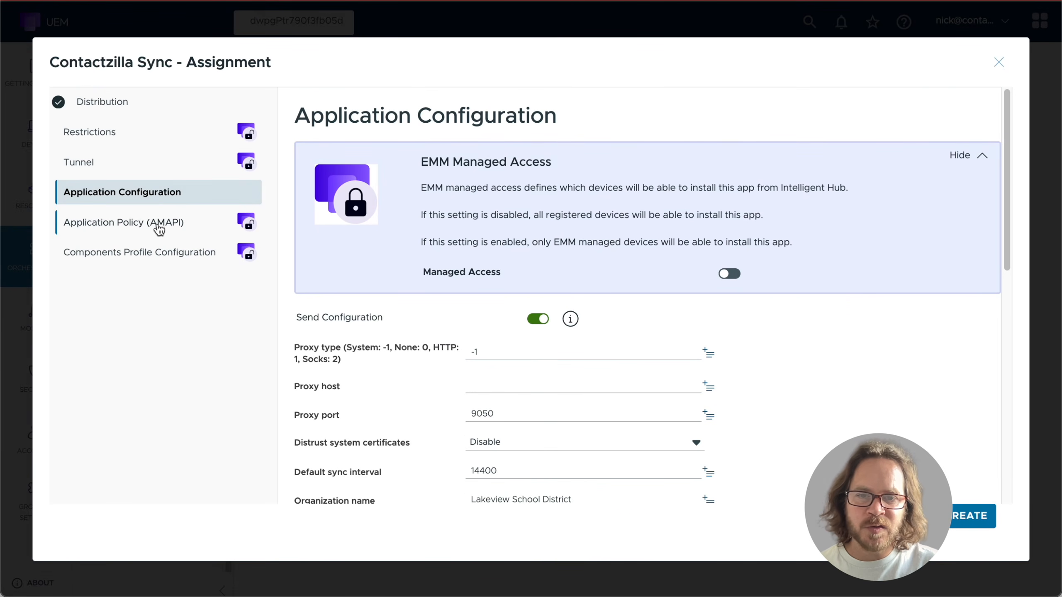
# - Set the Application Policy (AMAPI) Default Permission Policy to Grant permission
pyautogui.click(125, 221)
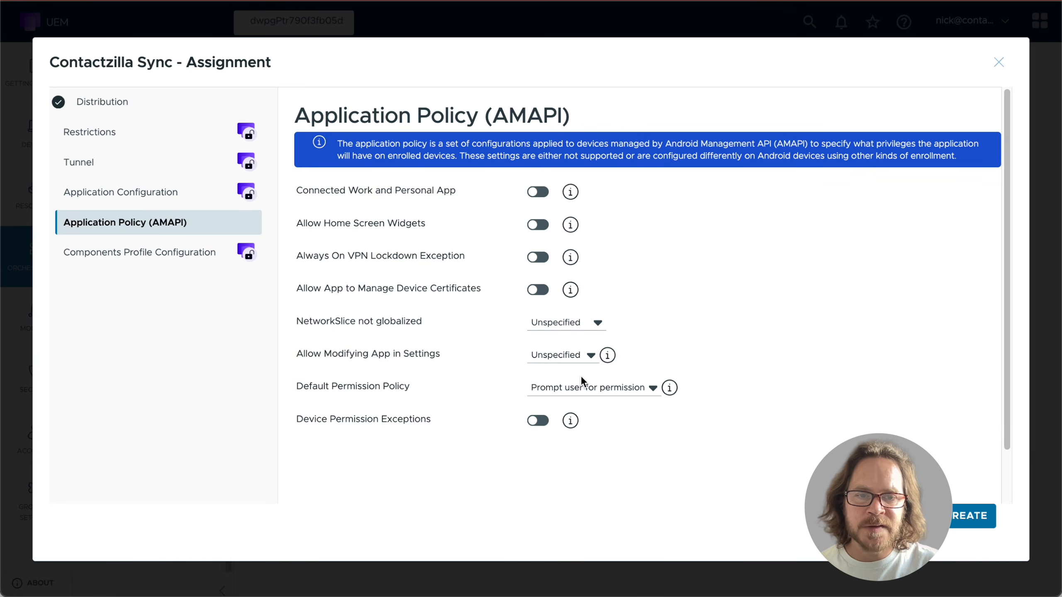
pyautogui.click(651, 388)
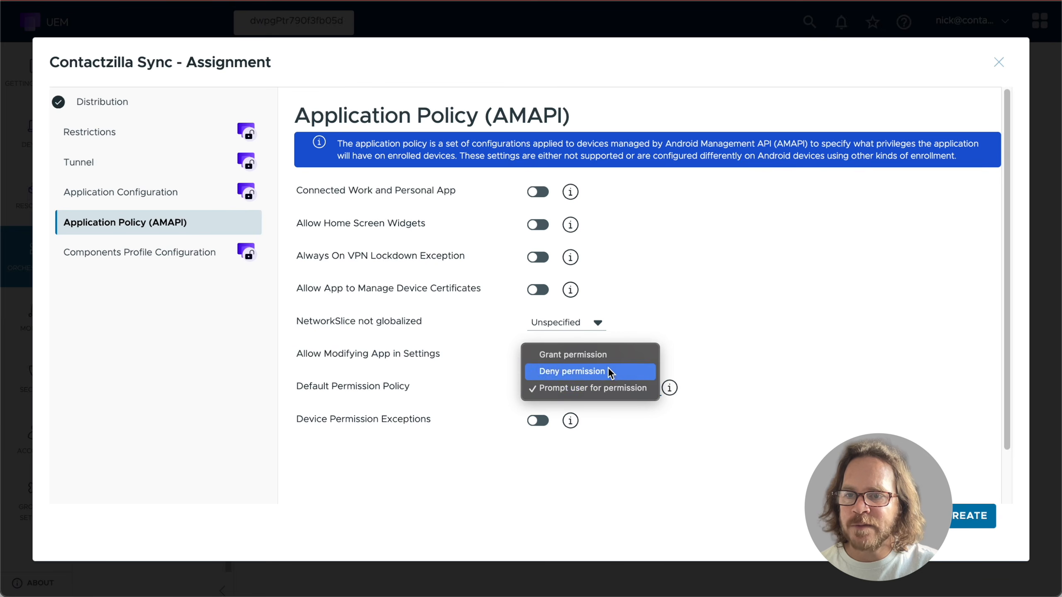
pyautogui.click(607, 355)
pyautogui.moveTo(607, 359)
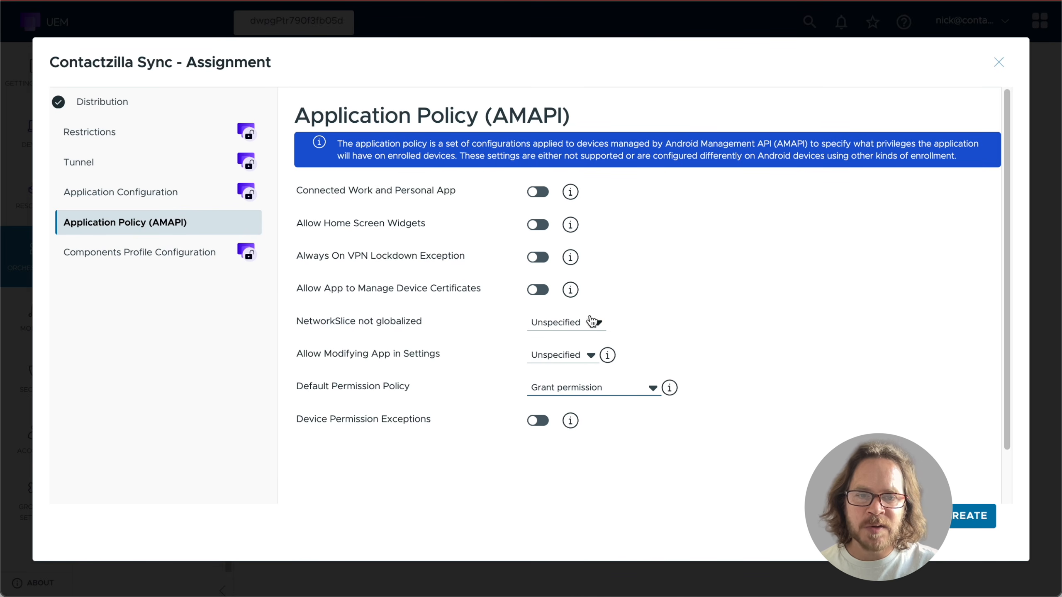
# - Create, save and publish the assignment to its one Android device
pyautogui.click(965, 518)
pyautogui.click(968, 518)
pyautogui.click(968, 518)
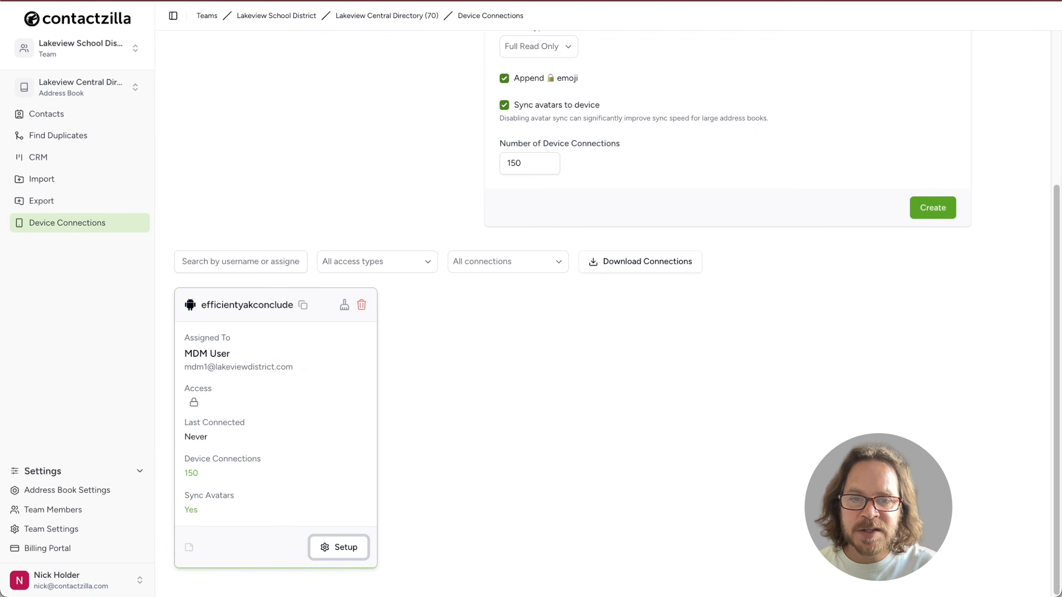
# - Filter the Contactzilla contacts list to the emergency_contact label
pyautogui.click(76, 117)
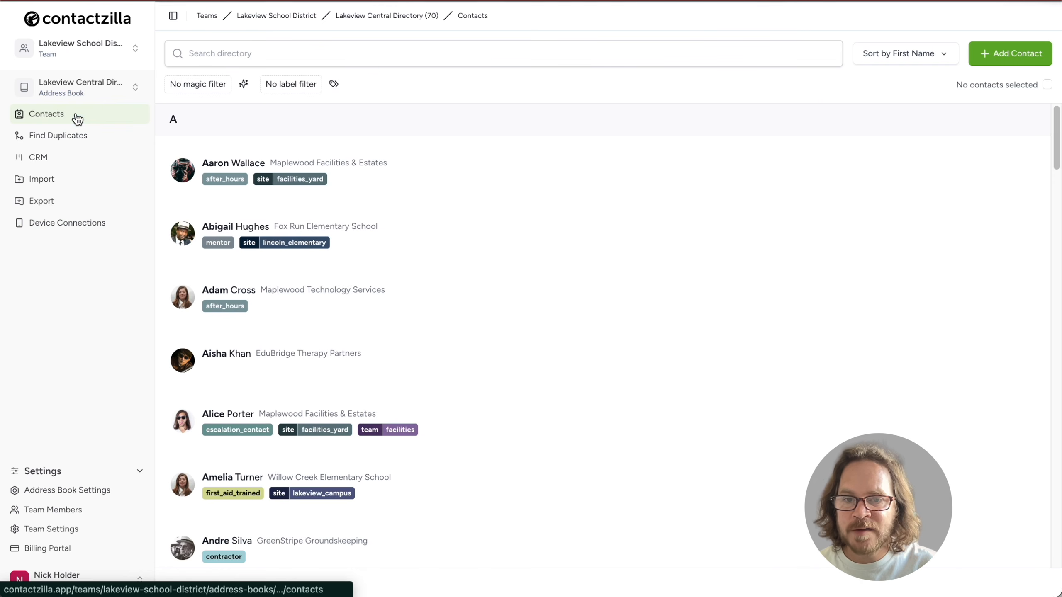
pyautogui.click(336, 84)
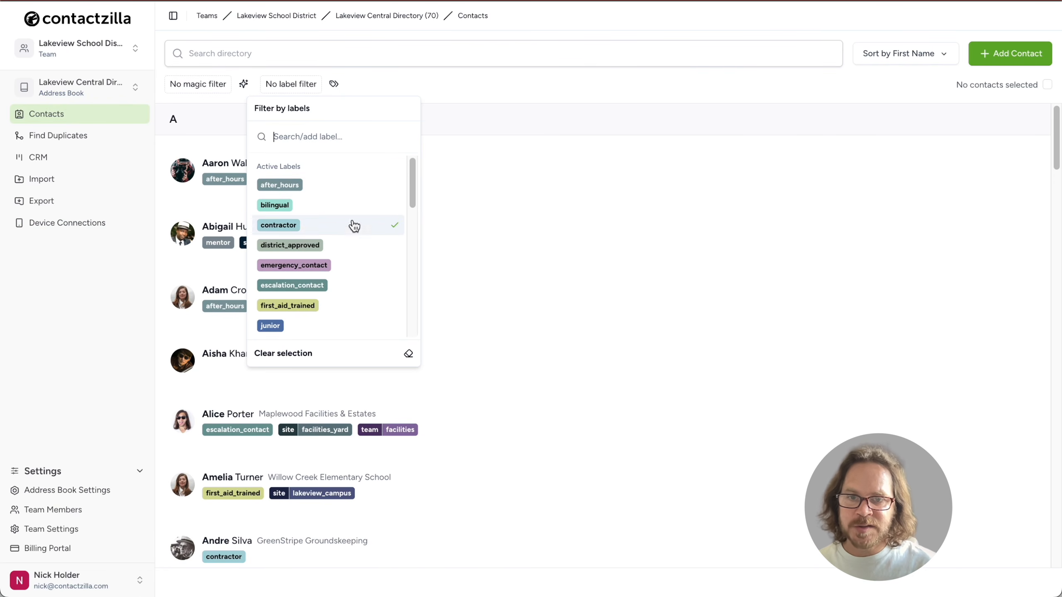
pyautogui.click(363, 272)
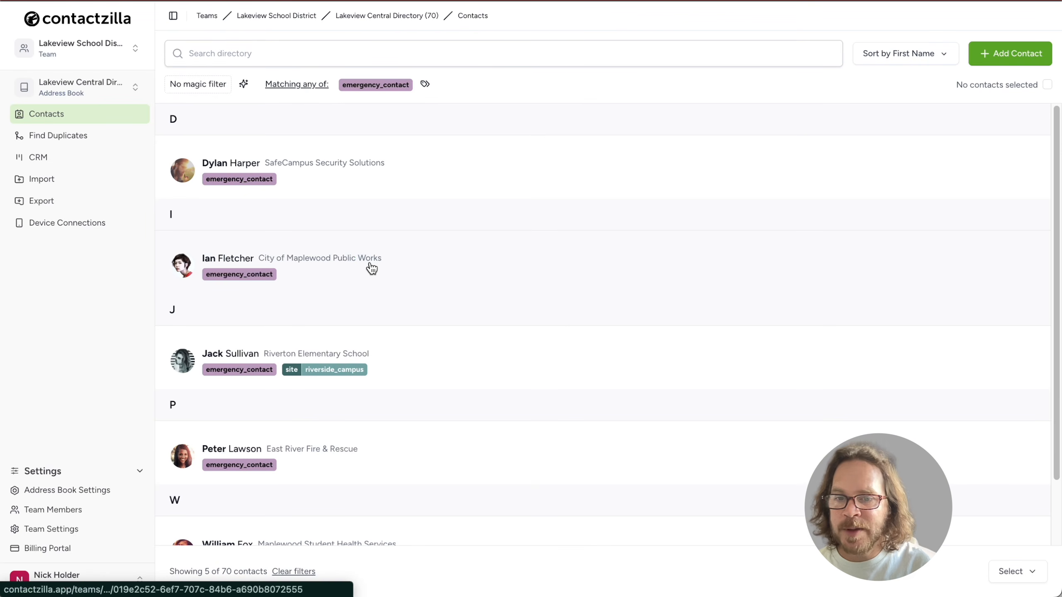
# - Append -xyz to the SafeCampus Security Solutions contact's last name and save it
pyautogui.click(457, 179)
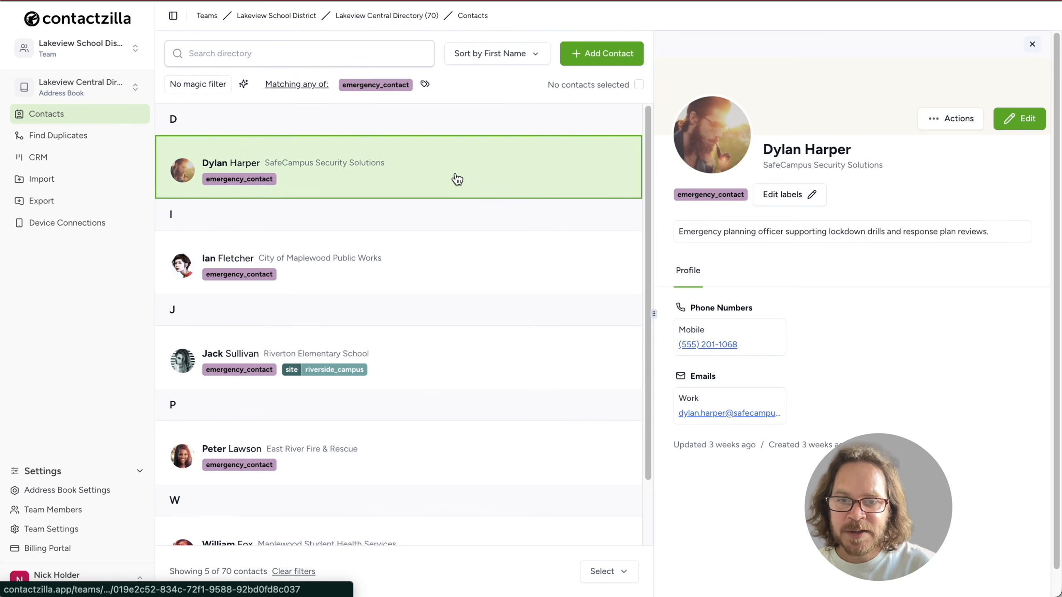
pyautogui.click(1013, 123)
pyautogui.click(888, 194)
pyautogui.write('-xyz')
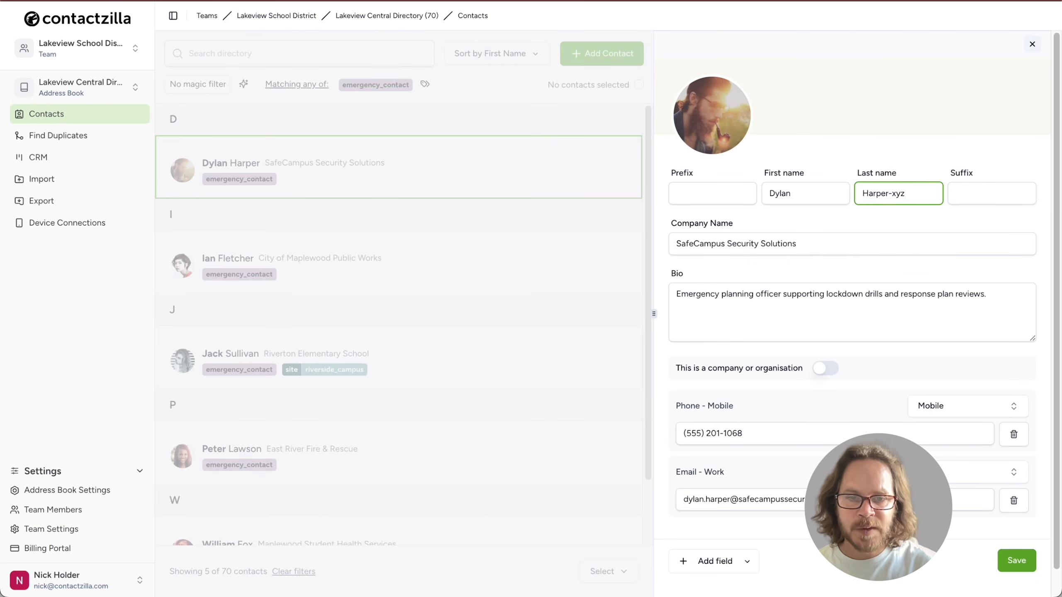
pyautogui.click(1013, 562)
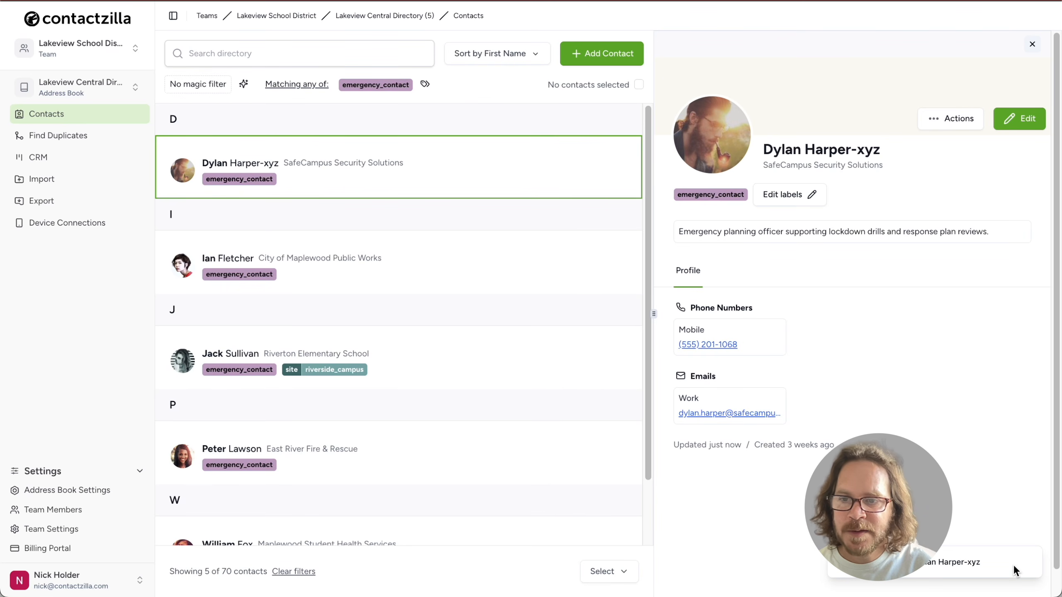